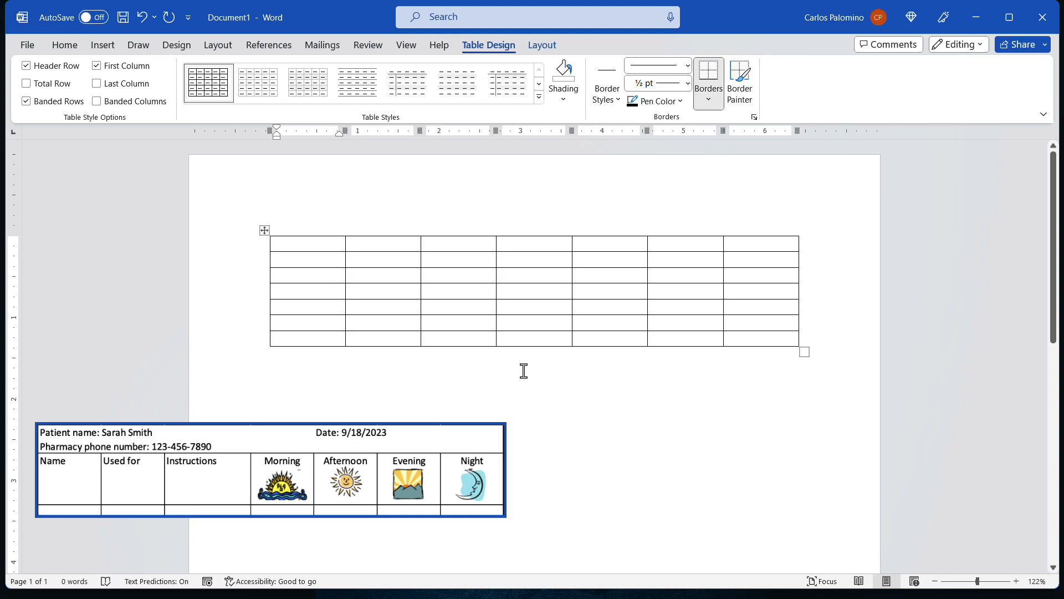
Merge the first four cells of the table's top row, and merge that row's remaining three cells.
{"action": "left_click_drag", "start_coordinate": [292, 244], "coordinate": [513, 244]}
{"action": "right_click", "coordinate": [520, 249]}
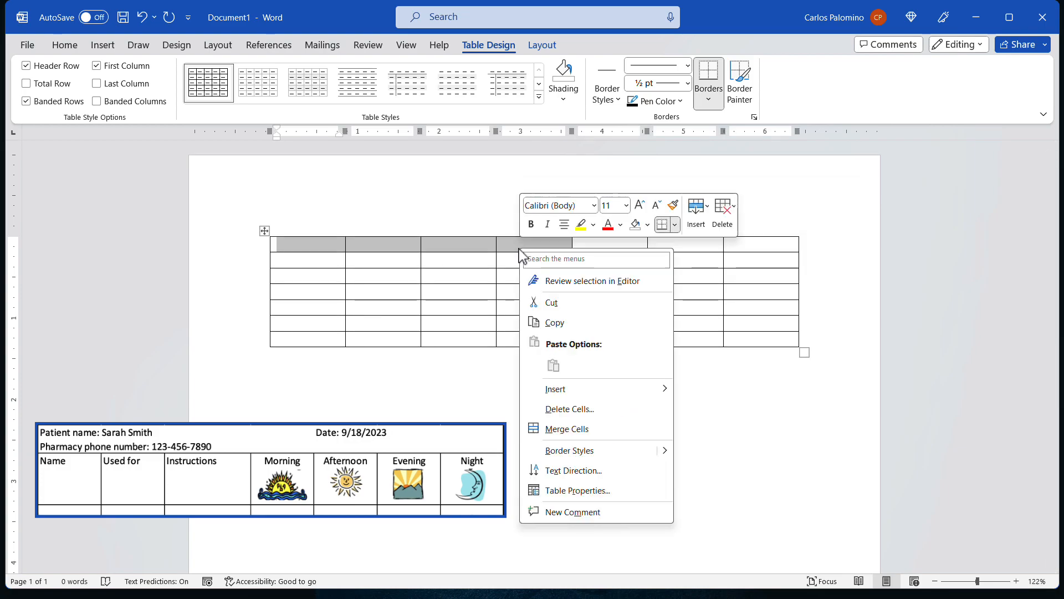
{"action": "left_click", "coordinate": [588, 430]}
{"action": "left_click_drag", "start_coordinate": [594, 243], "coordinate": [763, 234]}
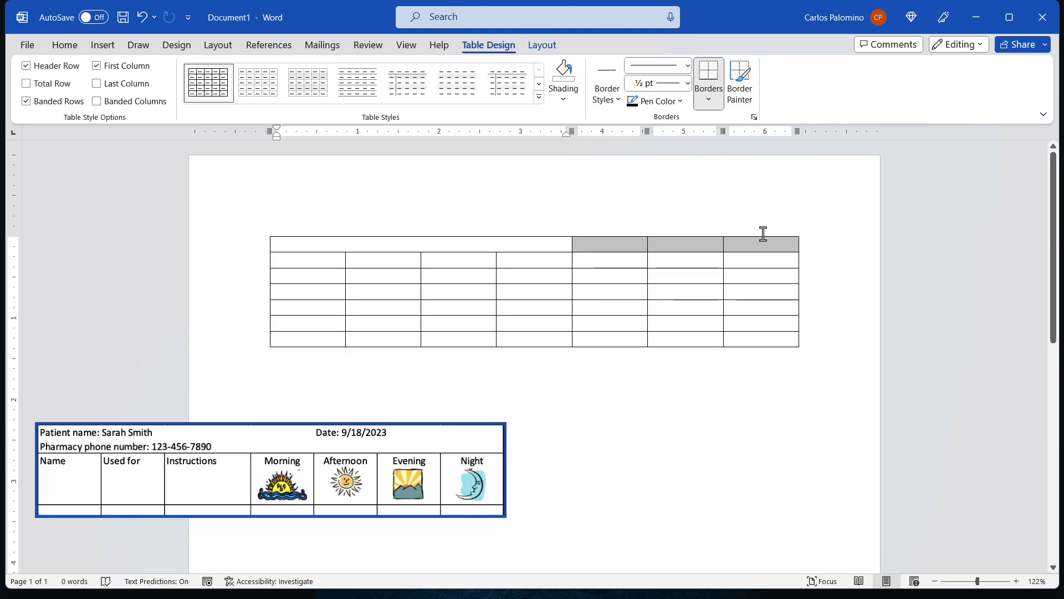
{"action": "right_click", "coordinate": [765, 244]}
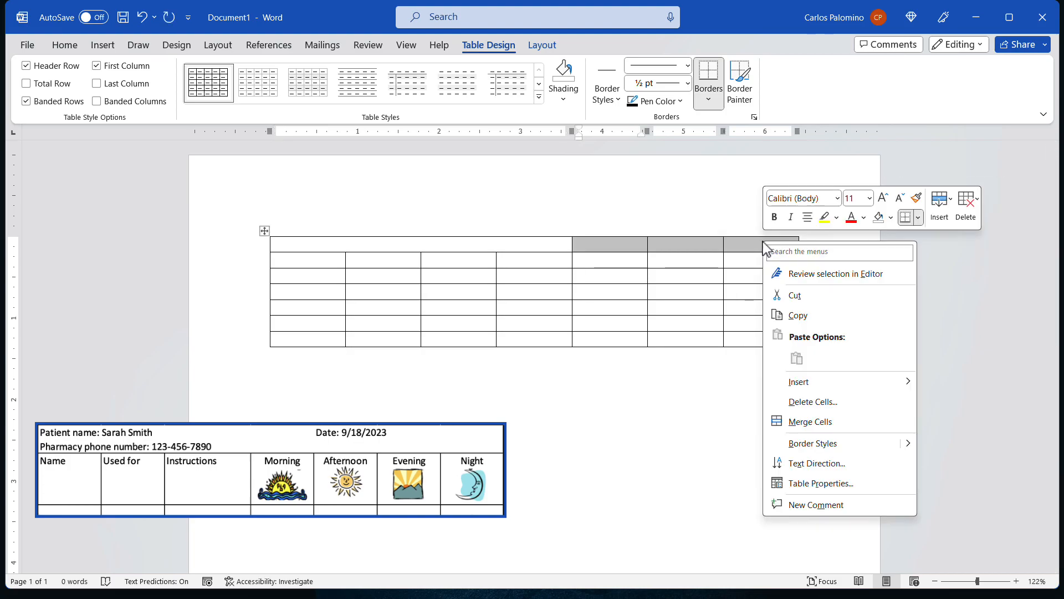
{"action": "left_click", "coordinate": [804, 421]}
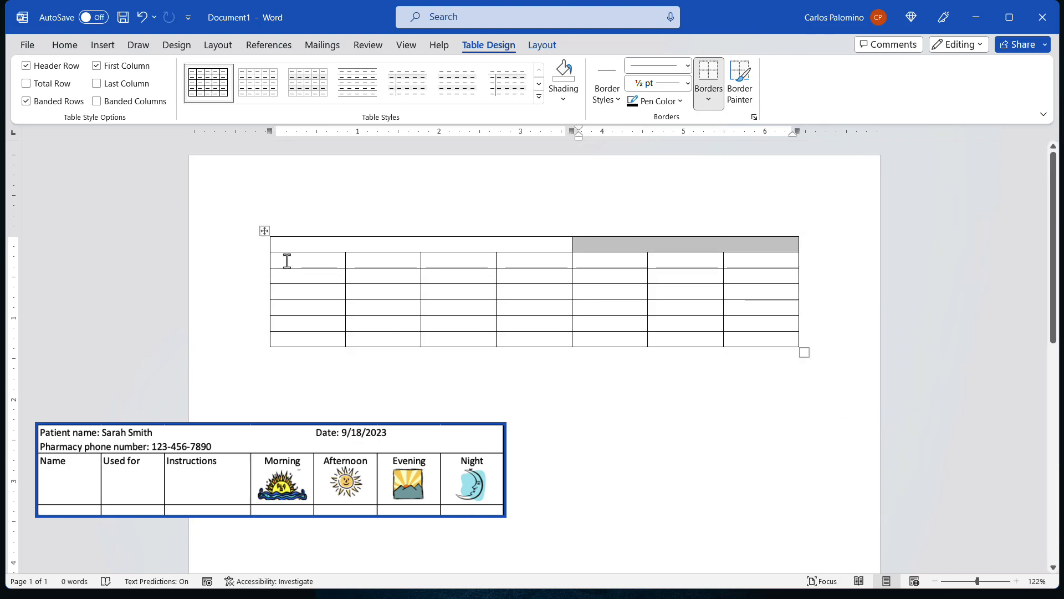
Merge all seven cells of the table's second row into a single cell.
{"action": "left_click_drag", "start_coordinate": [289, 261], "coordinate": [754, 261]}
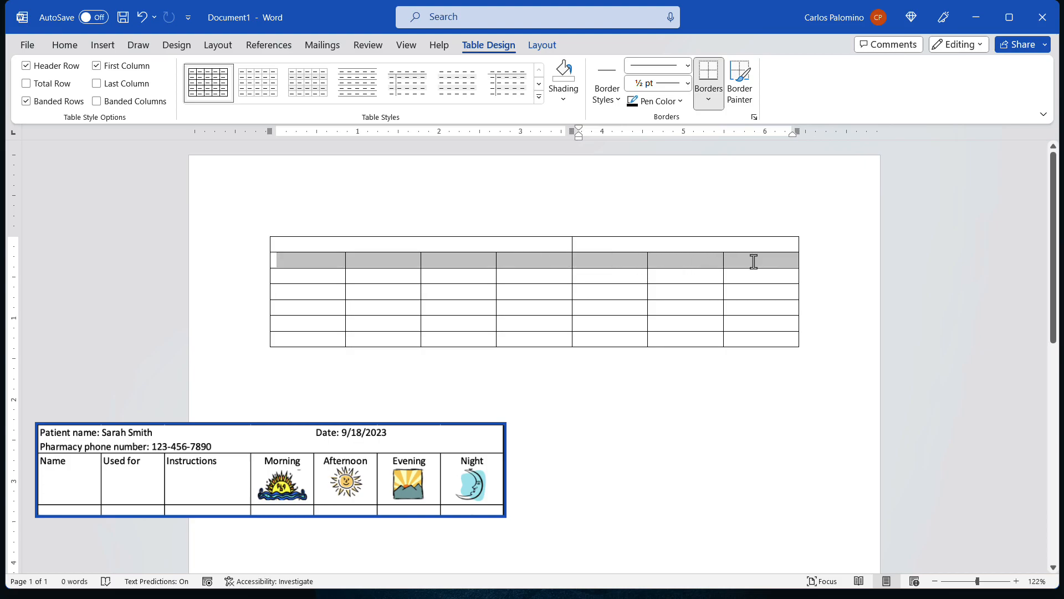
{"action": "right_click", "coordinate": [531, 267]}
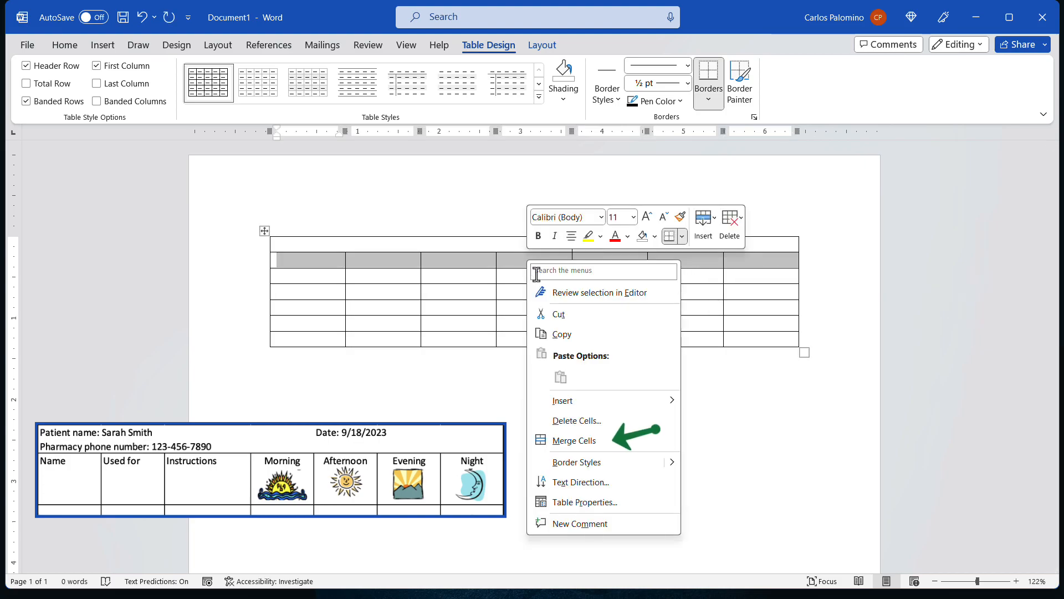
{"action": "left_click", "coordinate": [597, 434]}
{"action": "left_click", "coordinate": [598, 373]}
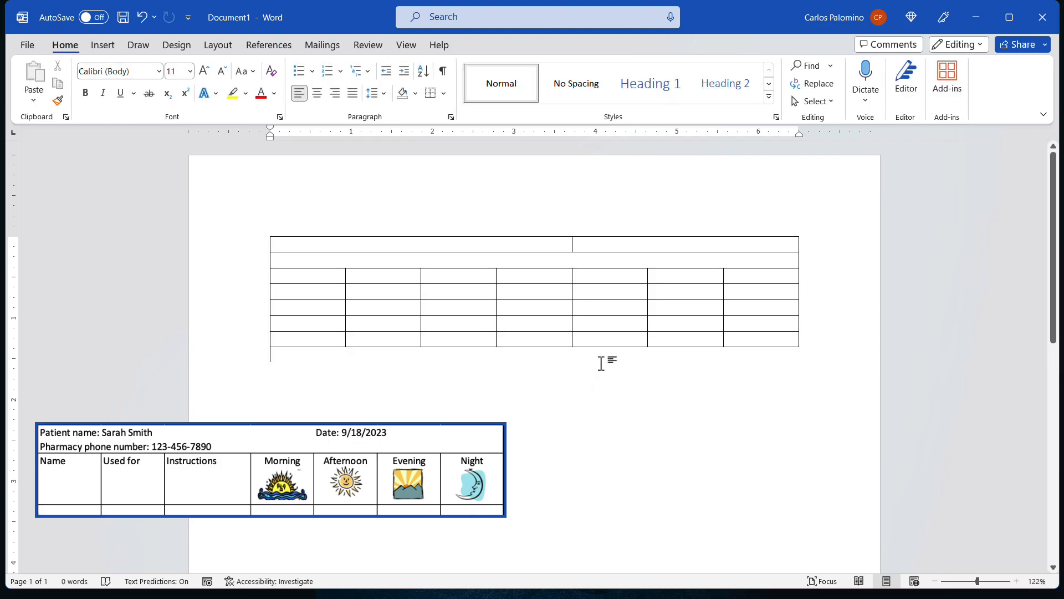
Remove the inside vertical and horizontal borders from the table's top two rows, keeping the outer borders.
{"action": "left_click_drag", "start_coordinate": [491, 243], "coordinate": [605, 265]}
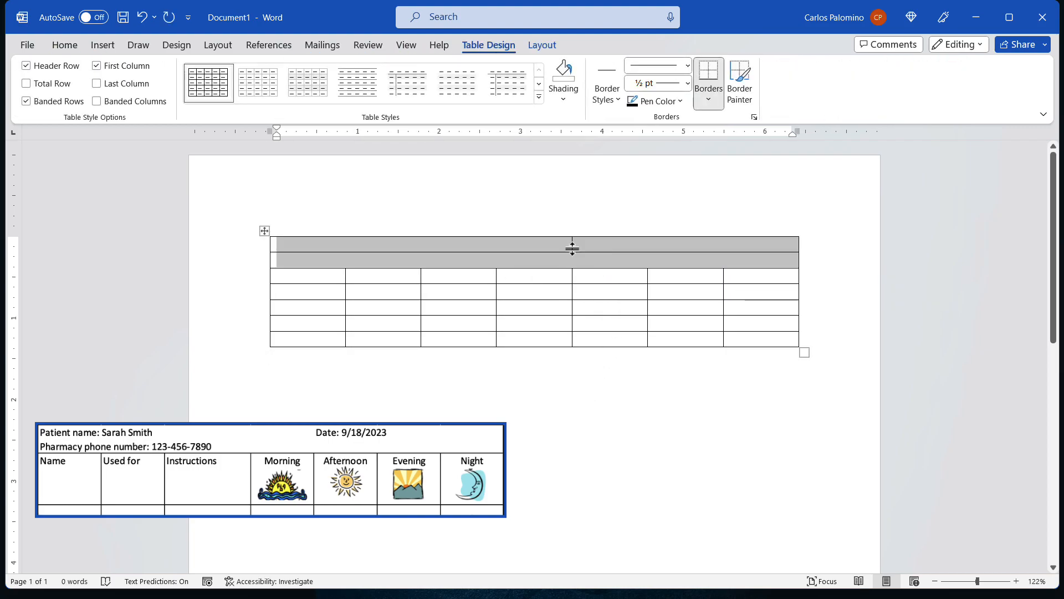
{"action": "left_click", "coordinate": [718, 95]}
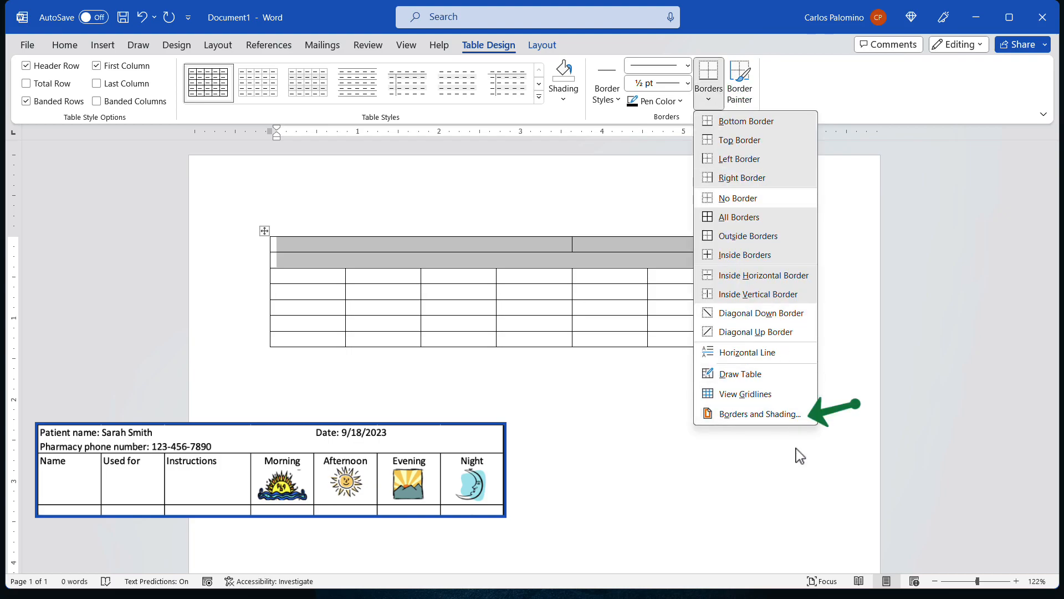
{"action": "left_click", "coordinate": [771, 413]}
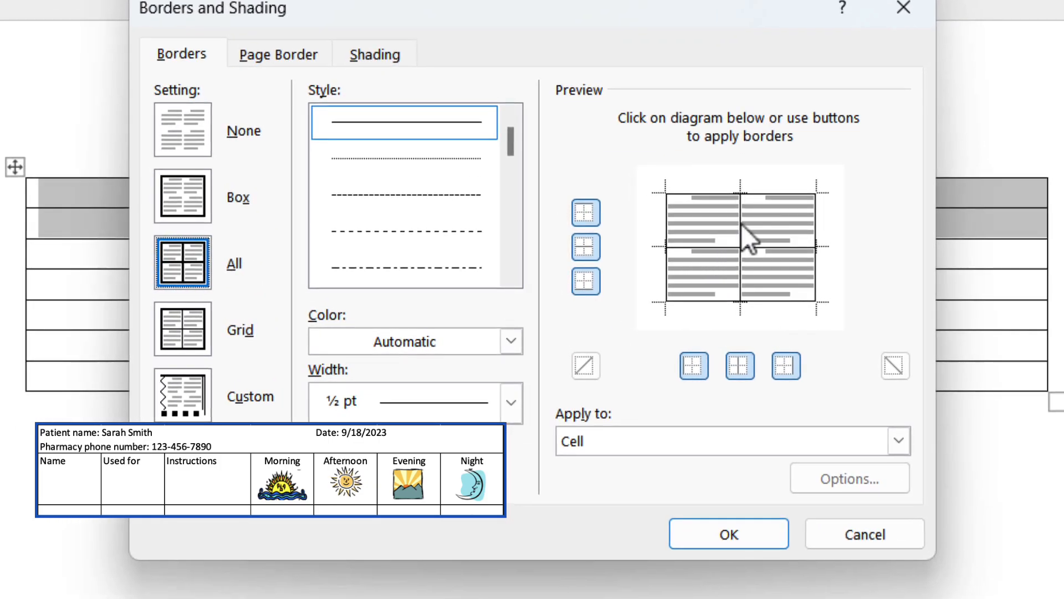
{"action": "left_click", "coordinate": [740, 224]}
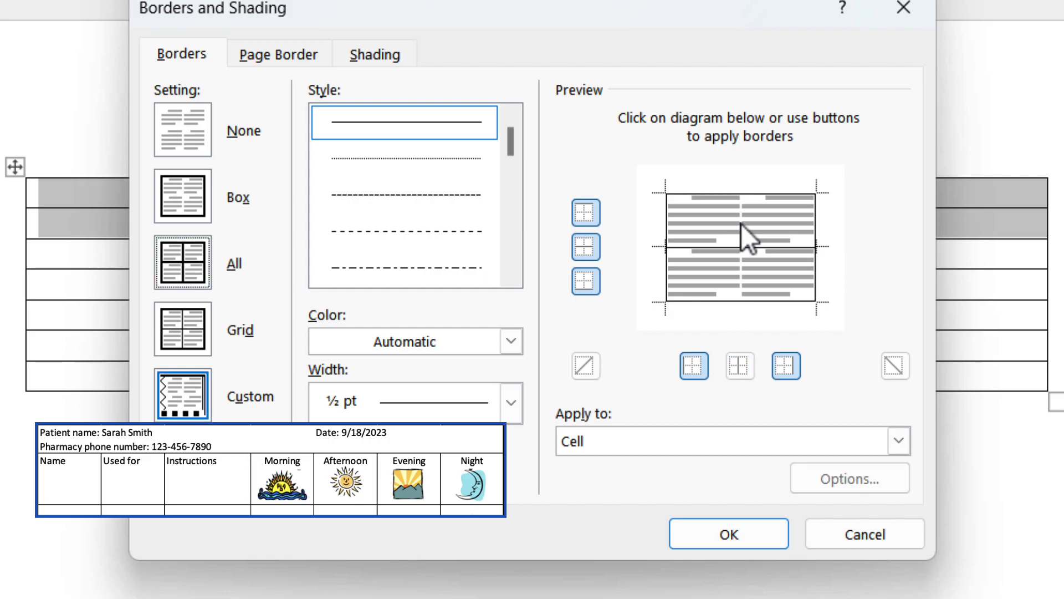
{"action": "left_click", "coordinate": [767, 246]}
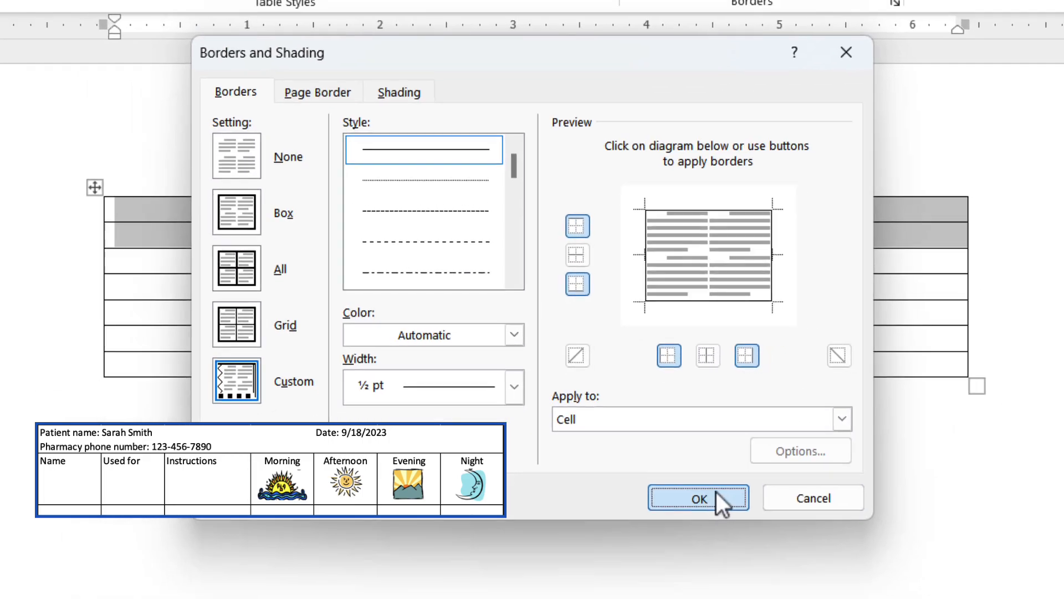
{"action": "left_click", "coordinate": [728, 533]}
{"action": "left_click", "coordinate": [662, 472]}
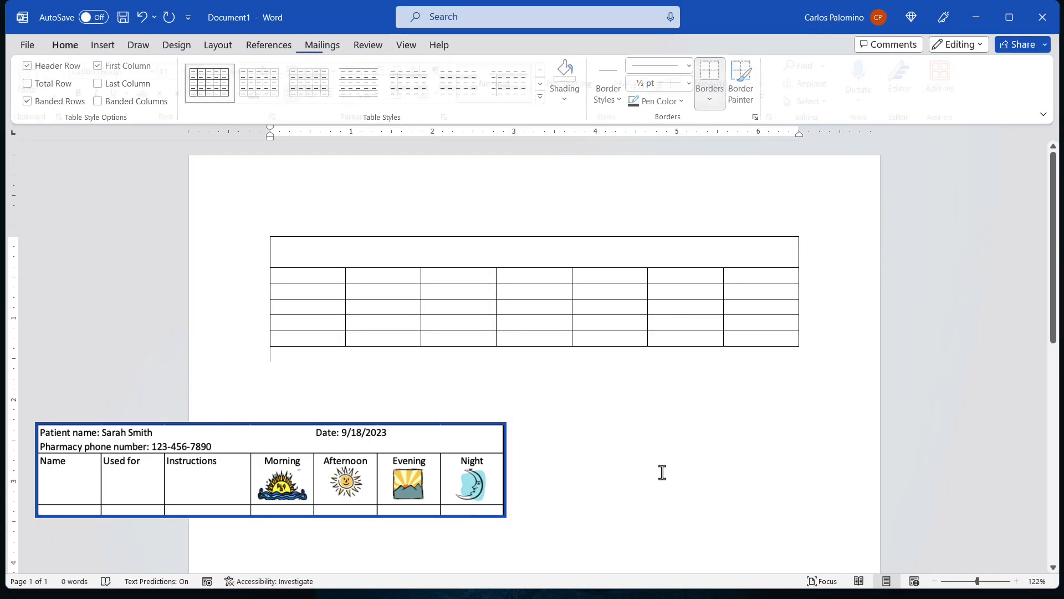
Enter the labels "Patient name:" and "Date" in the first row and "Pharmacy phone number:" in the second row.
{"action": "left_click", "coordinate": [344, 244]}
{"action": "type", "text": "Patient name:"}
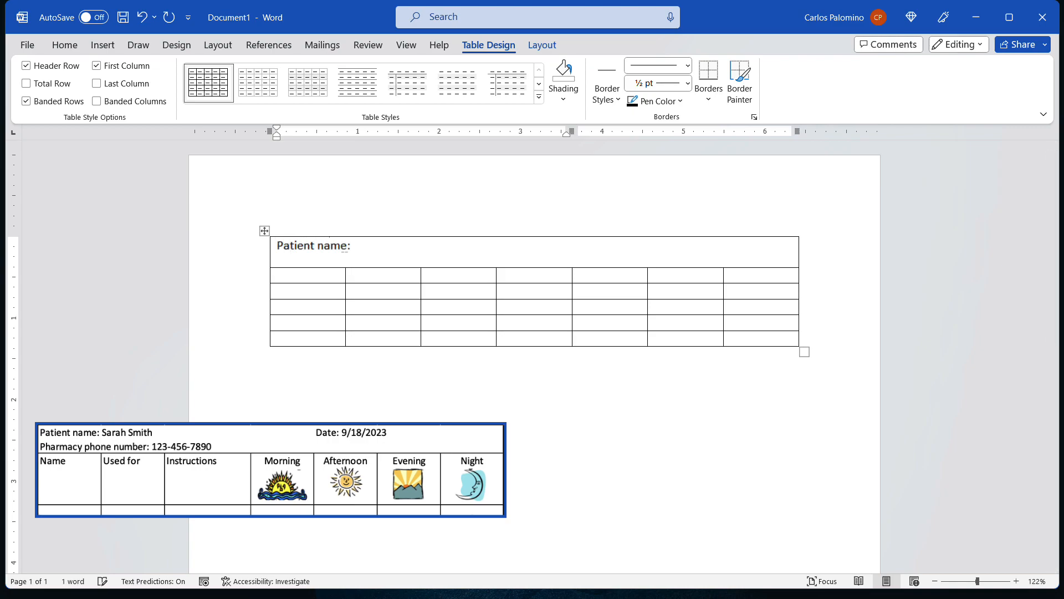
{"action": "left_click", "coordinate": [639, 248]}
{"action": "type", "text": "Date"}
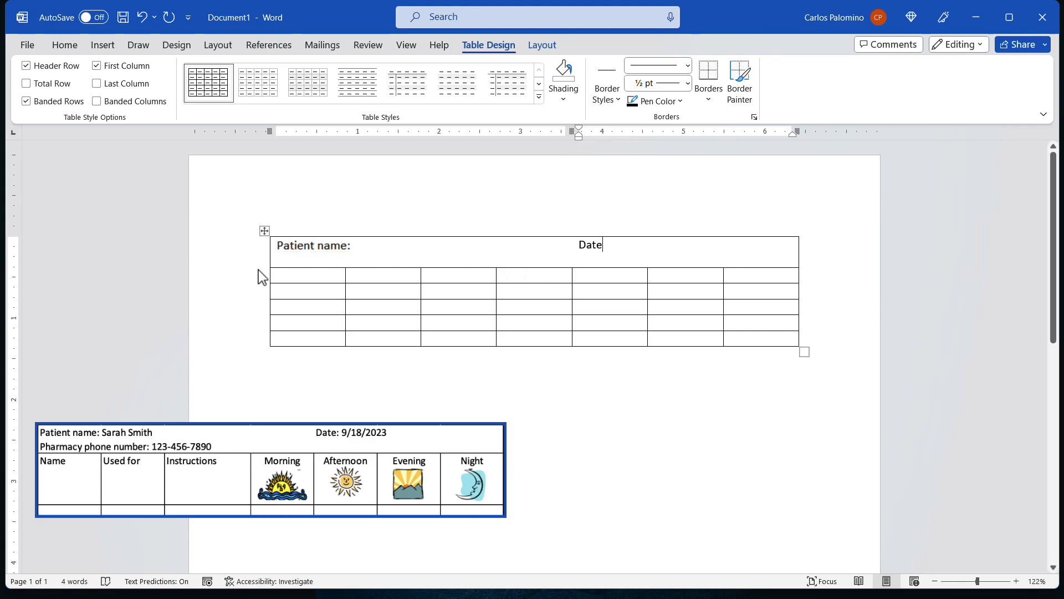
{"action": "left_click", "coordinate": [301, 259]}
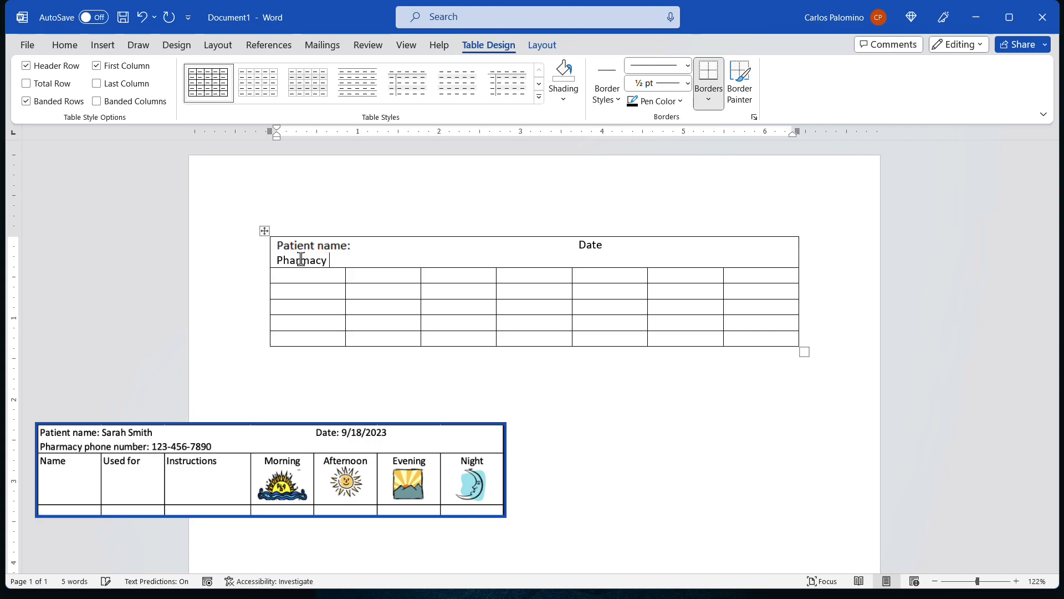
{"action": "type", "text": "Pharmacy phone number:"}
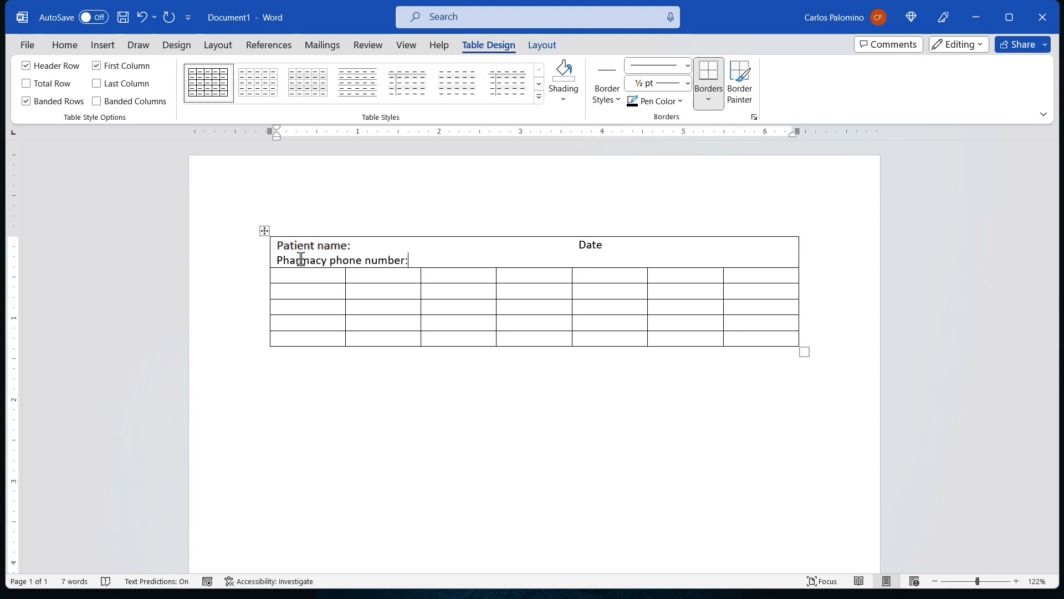
Enter the headings "Name", "Used for" and "Instructions" in the first three cells of the third row.
{"action": "left_click", "coordinate": [304, 280]}
{"action": "type", "text": "Name"}
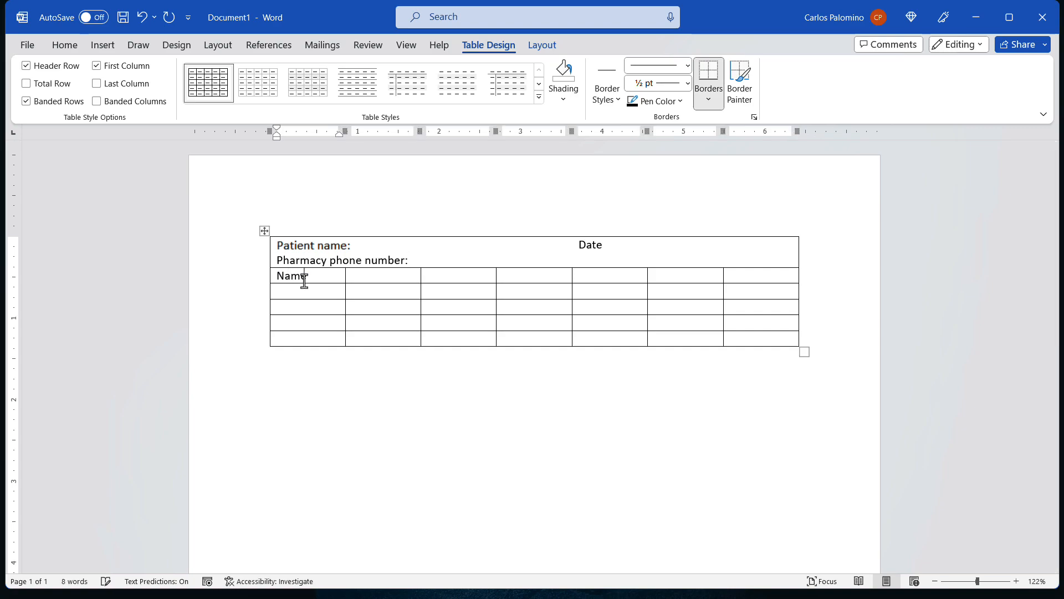
{"action": "left_click", "coordinate": [388, 277]}
{"action": "type", "text": "Used for"}
{"action": "key", "text": "Tab"}
{"action": "type", "text": "Ins"}
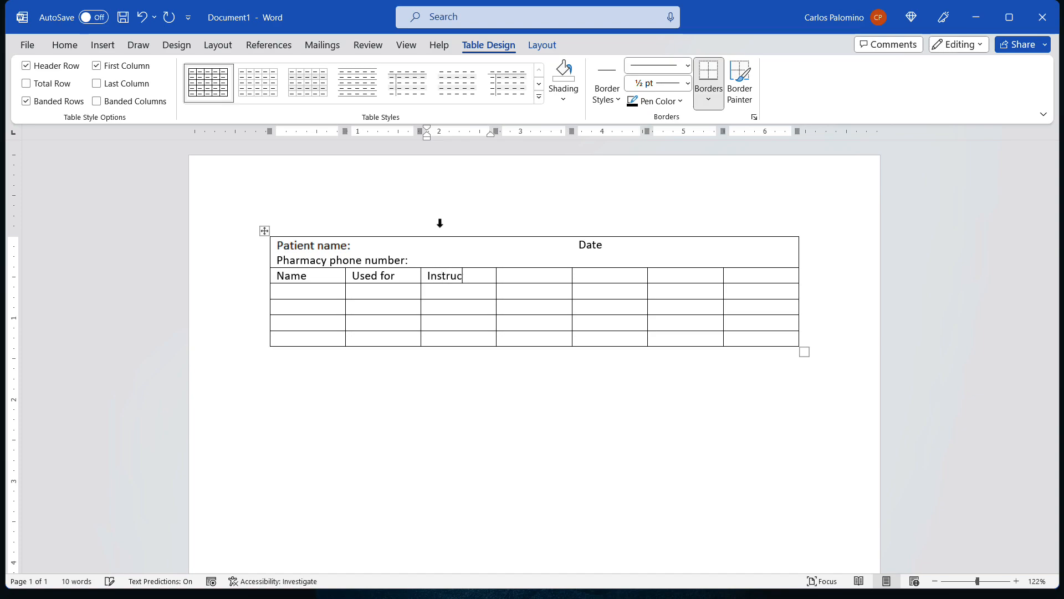
Fill the remaining heading cells of the third row with "Morning", "Afternoon", "Evening" and "Night".
{"action": "left_click", "coordinate": [536, 276]}
{"action": "type", "text": "Morning"}
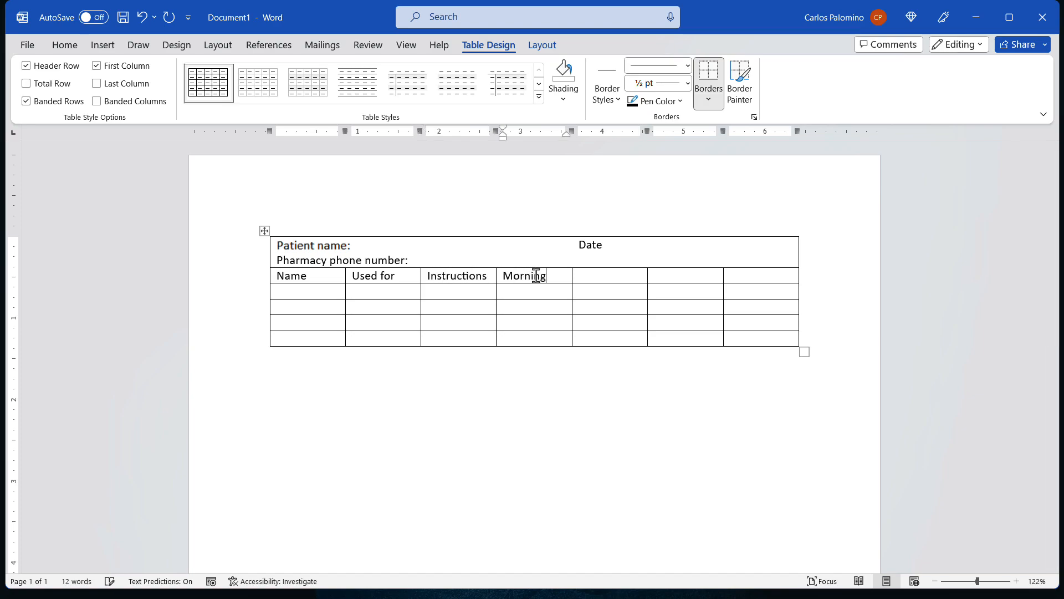
{"action": "key", "text": "Tab"}
{"action": "type", "text": "Afternoon"}
{"action": "key", "text": "Tab"}
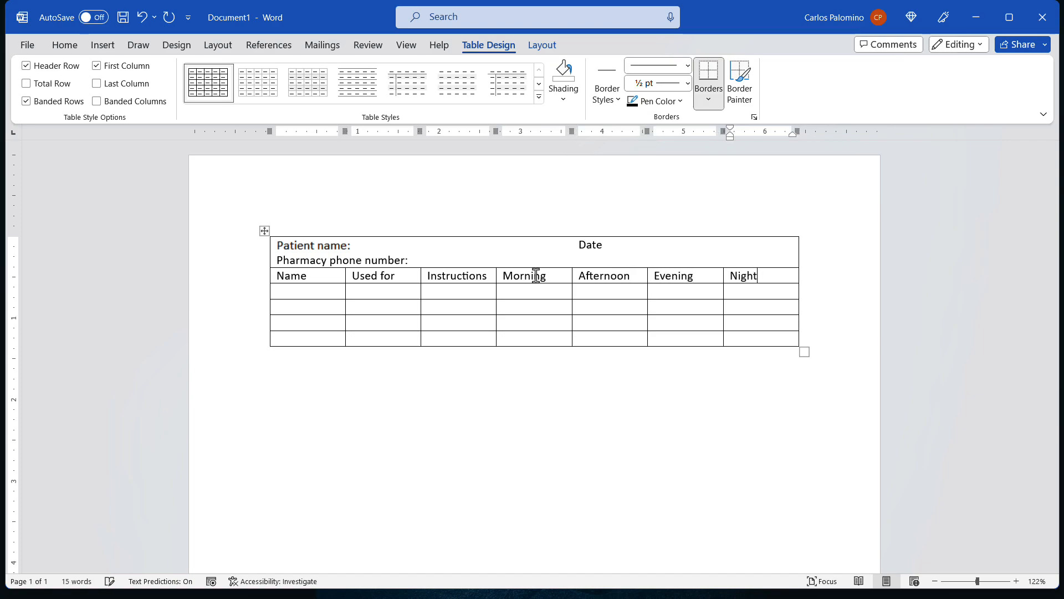
Add a line below the Morning heading, paste the sunrise picture there and shrink it to fit the cell.
{"action": "left_click", "coordinate": [556, 277]}
{"action": "key", "text": "Return"}
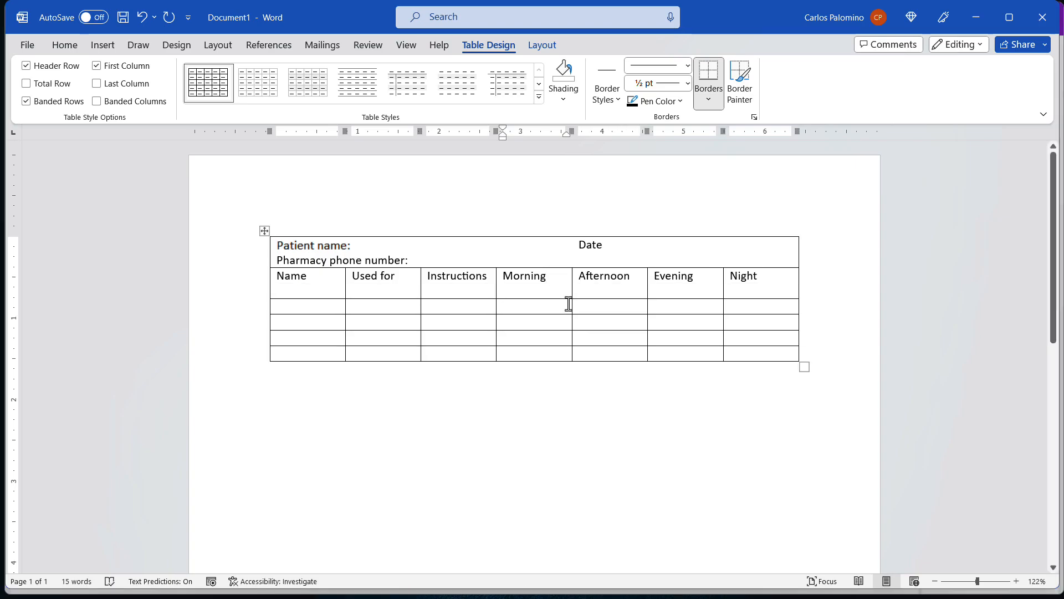
{"action": "key", "text": "ctrl+v"}
{"action": "left_click", "coordinate": [566, 306]}
{"action": "left_click_drag", "start_coordinate": [630, 438], "coordinate": [504, 340]}
Paste the smiling sun picture under the Afternoon heading and shrink it to fit the cell.
{"action": "left_click", "coordinate": [644, 281]}
{"action": "key", "text": "ctrl+v"}
{"action": "left_click_drag", "start_coordinate": [697, 438], "coordinate": [637, 328]}
Paste the sun-over-mountains picture under the Evening heading and shrink it to fit the cell.
{"action": "left_click", "coordinate": [713, 300]}
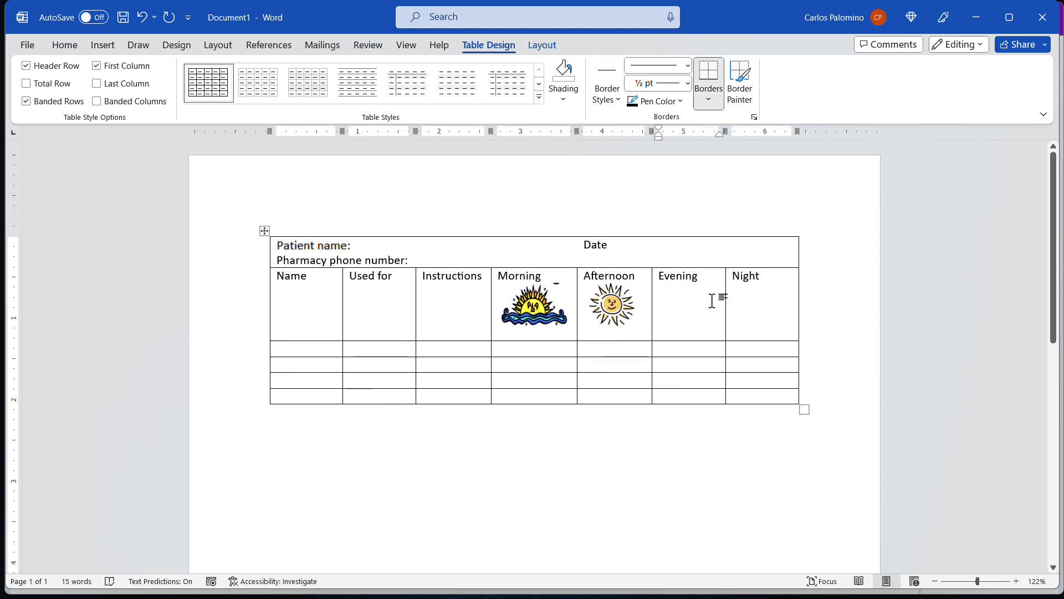
{"action": "key", "text": "ctrl+v"}
{"action": "left_click_drag", "start_coordinate": [733, 434], "coordinate": [707, 331]}
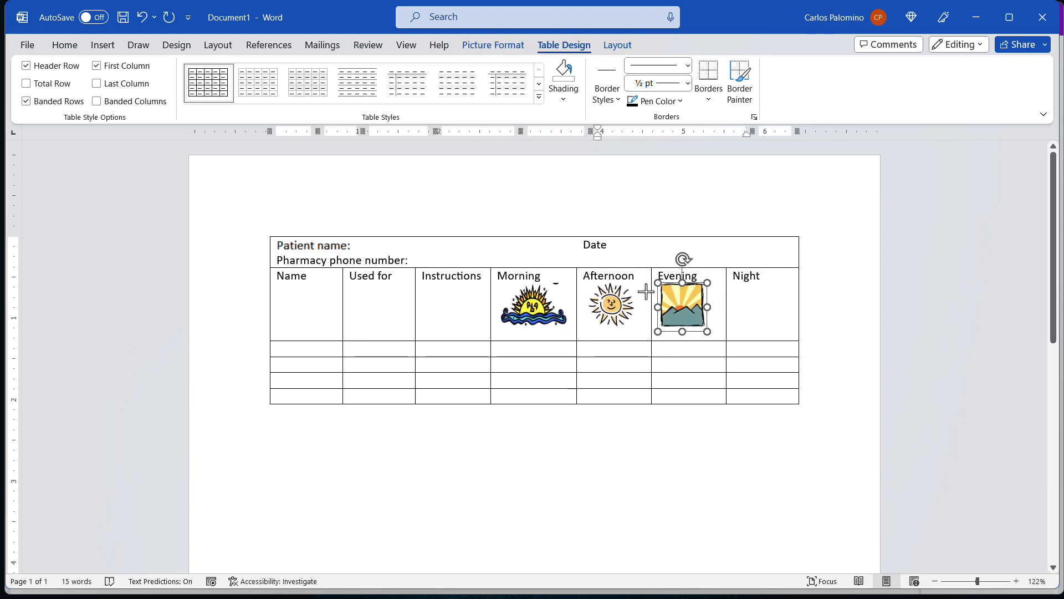
{"action": "left_click_drag", "start_coordinate": [646, 292], "coordinate": [649, 295]}
Paste the crescent moon picture under the Night heading and shrink it to fit the cell.
{"action": "left_click", "coordinate": [755, 304]}
{"action": "key", "text": "ctrl+v"}
{"action": "left_click", "coordinate": [730, 370]}
{"action": "left_click_drag", "start_coordinate": [801, 431], "coordinate": [700, 297]}
{"action": "left_click", "coordinate": [837, 360]}
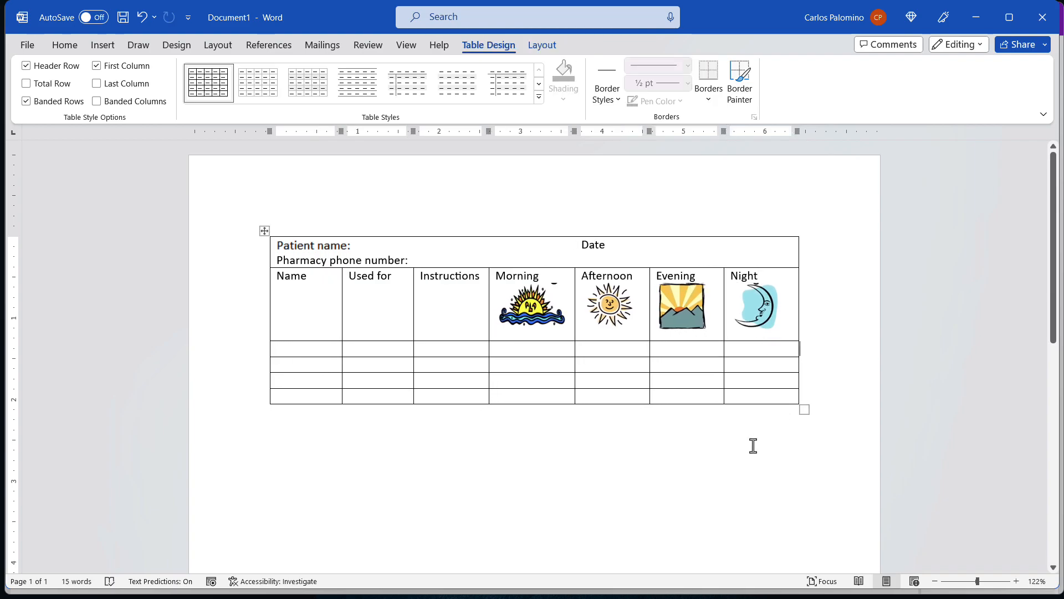
Enlarge the whole table for taller rows, and reduce the heights of the picture row and the pharmacy row.
{"action": "left_click_drag", "start_coordinate": [807, 408], "coordinate": [807, 502]}
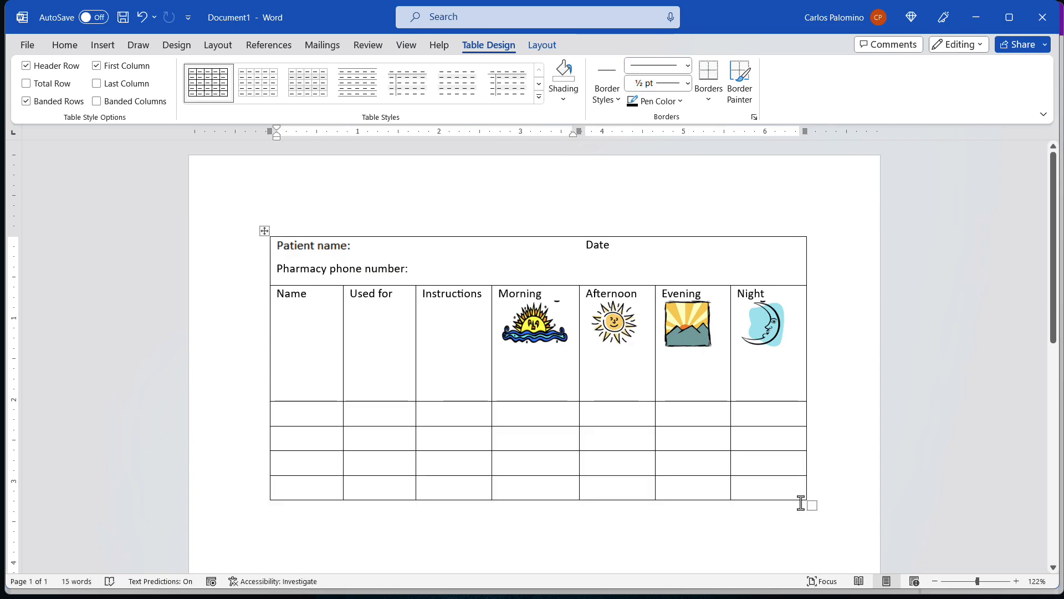
{"action": "left_click_drag", "start_coordinate": [553, 403], "coordinate": [551, 358]}
{"action": "left_click_drag", "start_coordinate": [338, 286], "coordinate": [338, 282]}
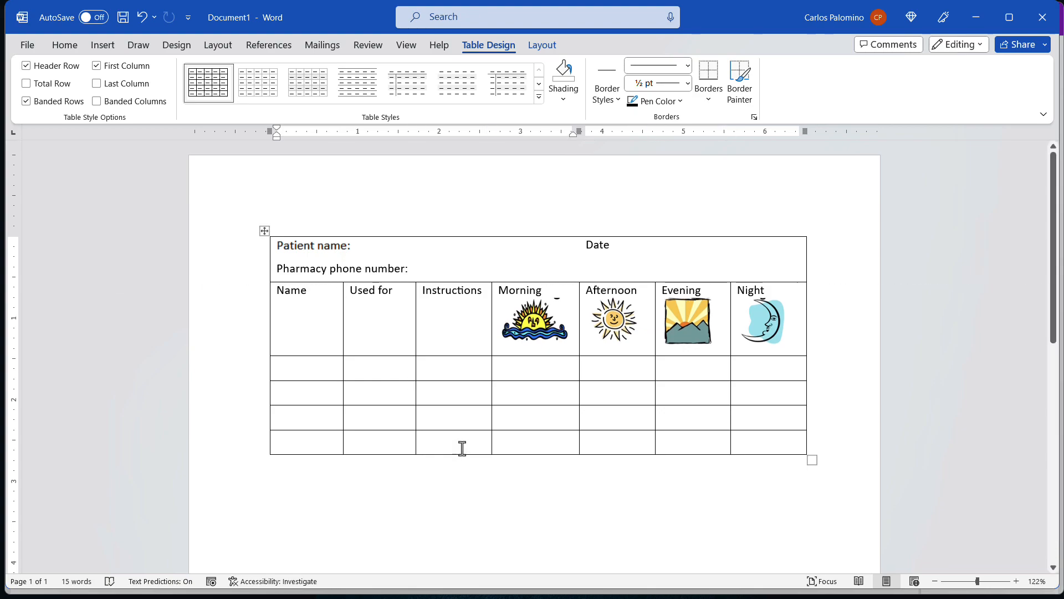
Insert a one-row, three-column table lower on the page and increase its height.
{"action": "scroll", "coordinate": [462, 449], "scroll_direction": "down", "scroll_amount": 3}
{"action": "left_click", "coordinate": [514, 479]}
{"action": "scroll", "coordinate": [278, 472], "scroll_direction": "down", "scroll_amount": 3}
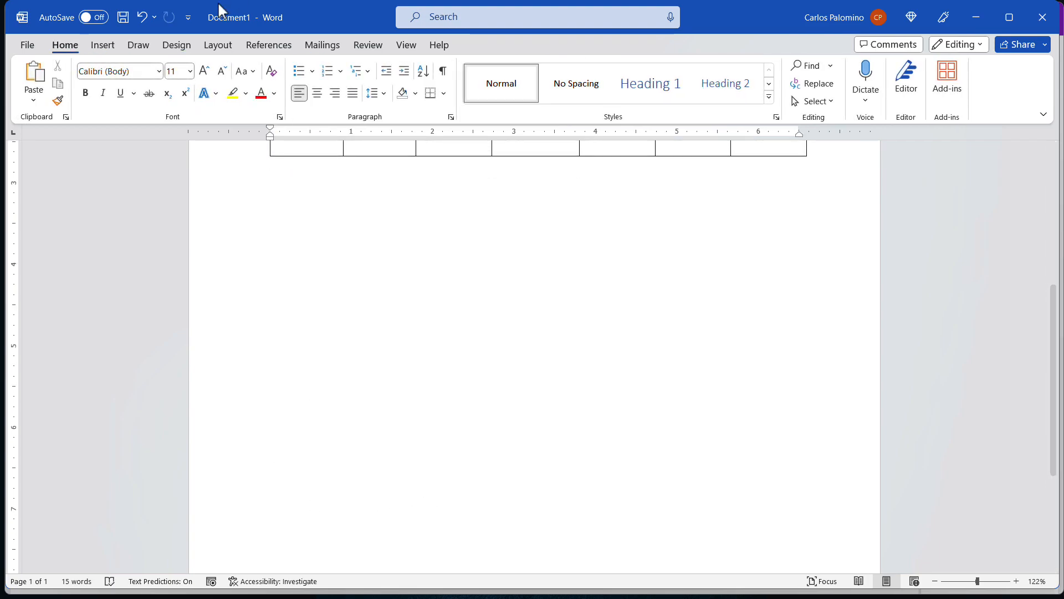
{"action": "left_click", "coordinate": [106, 47]}
{"action": "left_click", "coordinate": [133, 81]}
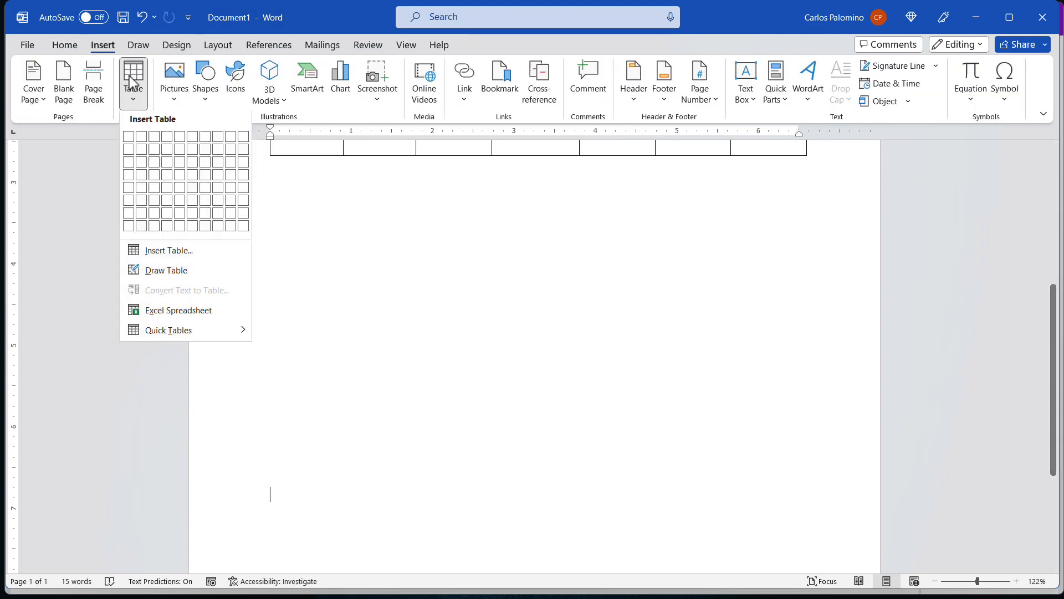
{"action": "left_click", "coordinate": [158, 141]}
{"action": "left_click_drag", "start_coordinate": [802, 506], "coordinate": [808, 533]}
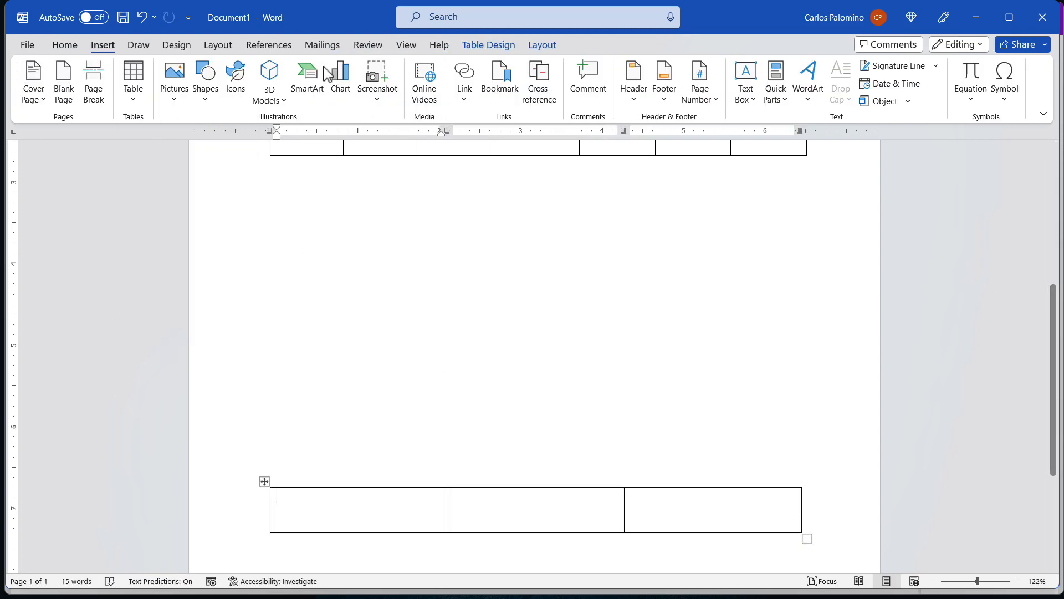
Draw a small circle and place it in the first cell of the lower table.
{"action": "left_click", "coordinate": [206, 89]}
{"action": "left_click", "coordinate": [252, 138]}
{"action": "left_click", "coordinate": [323, 492]}
{"action": "scroll", "coordinate": [385, 392], "scroll_direction": "down", "scroll_amount": 3}
{"action": "left_click_drag", "start_coordinate": [406, 418], "coordinate": [356, 366]}
{"action": "left_click", "coordinate": [364, 423]}
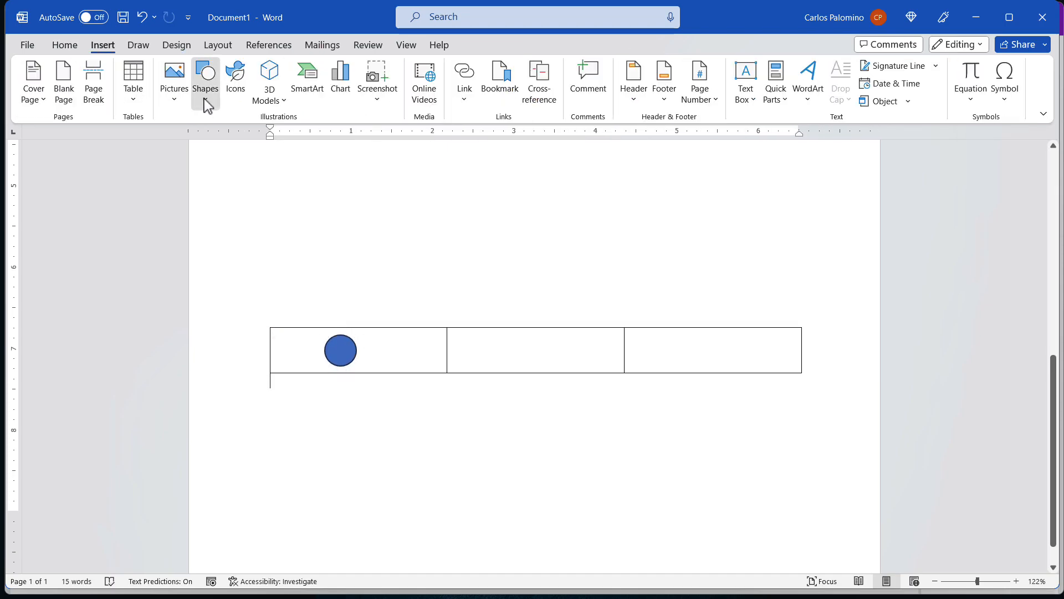
Draw a wide oval and place it in the middle cell of the lower table.
{"action": "left_click", "coordinate": [206, 100]}
{"action": "left_click", "coordinate": [255, 141]}
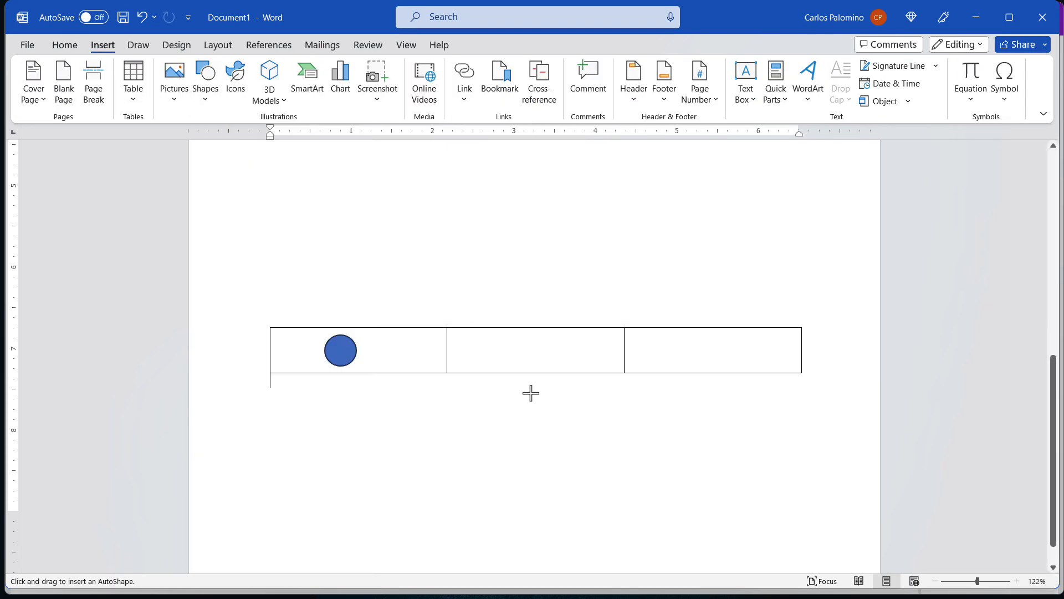
{"action": "left_click", "coordinate": [475, 391]}
{"action": "left_click_drag", "start_coordinate": [516, 390], "coordinate": [535, 328]}
Draw a pill-shaped bar with rounded ends, shrink it and place it in the third cell of the lower table.
{"action": "left_click", "coordinate": [715, 358]}
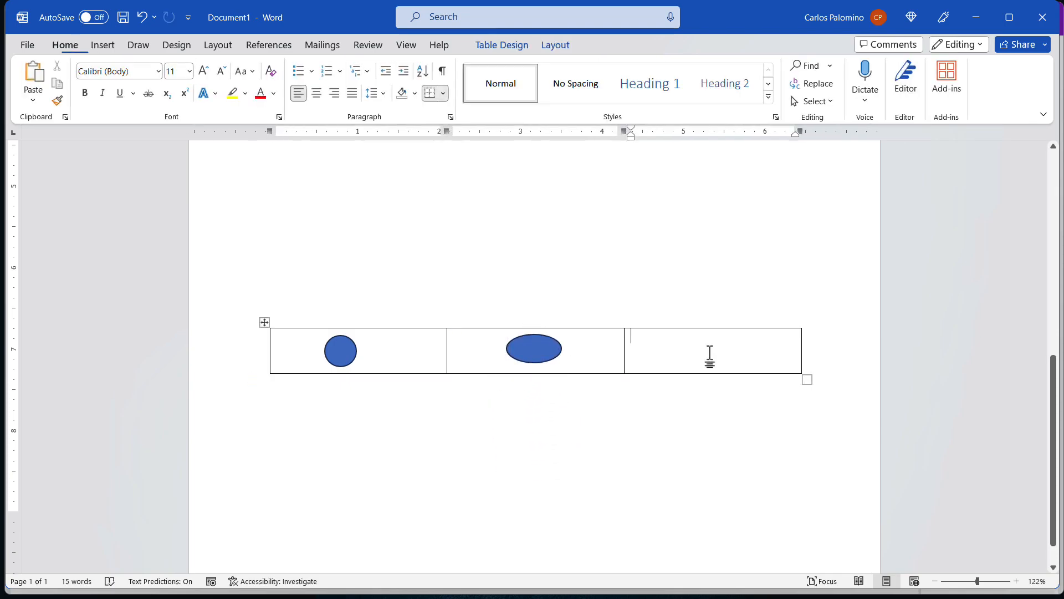
{"action": "left_click", "coordinate": [102, 44]}
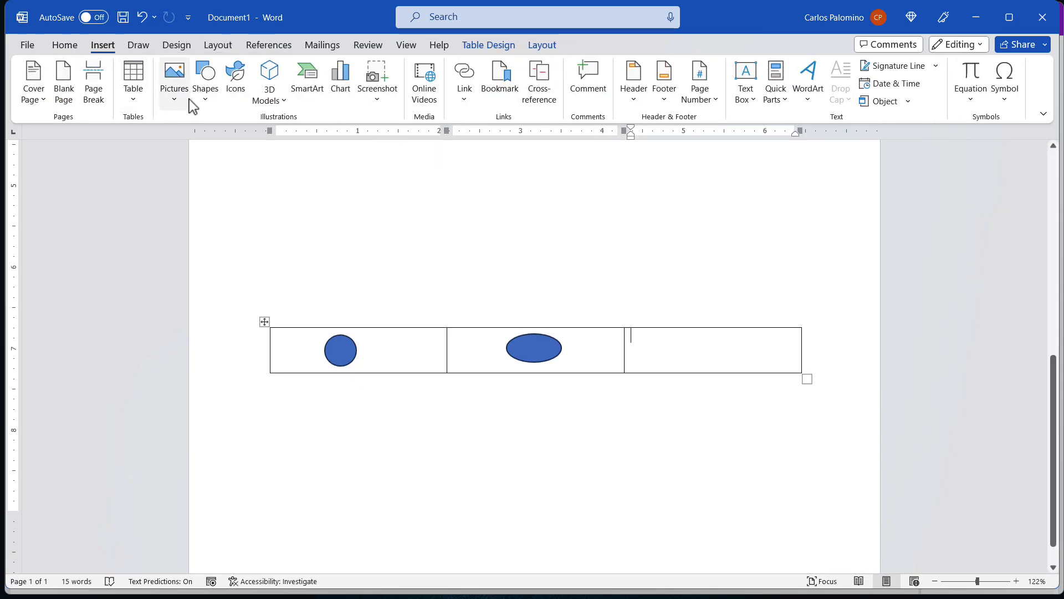
{"action": "left_click", "coordinate": [206, 83]}
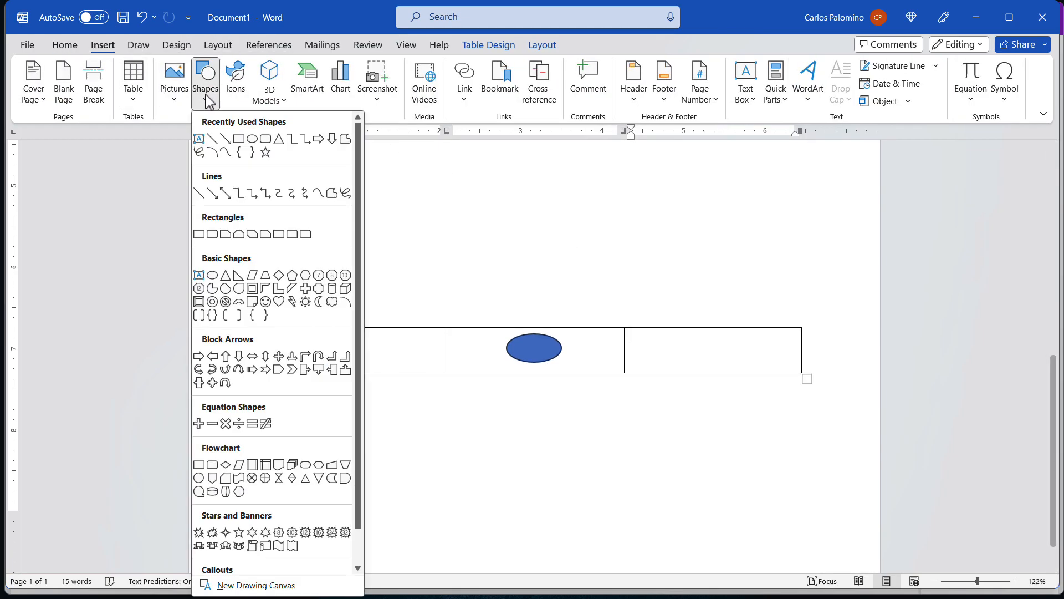
{"action": "left_click", "coordinate": [309, 465]}
{"action": "left_click_drag", "start_coordinate": [651, 397], "coordinate": [734, 424]}
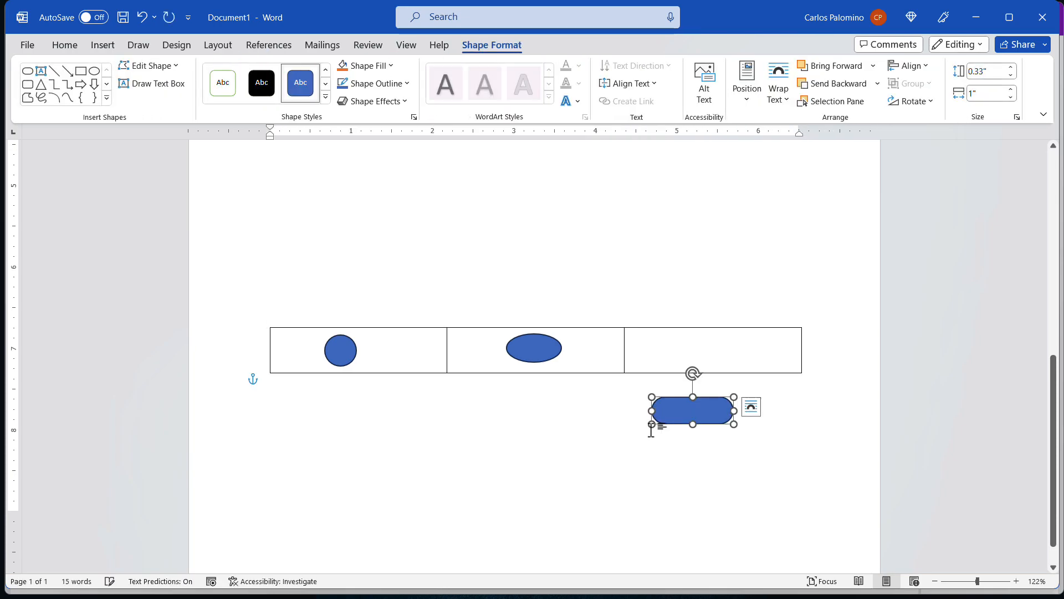
{"action": "left_click_drag", "start_coordinate": [648, 427], "coordinate": [722, 350]}
{"action": "left_click", "coordinate": [530, 269]}
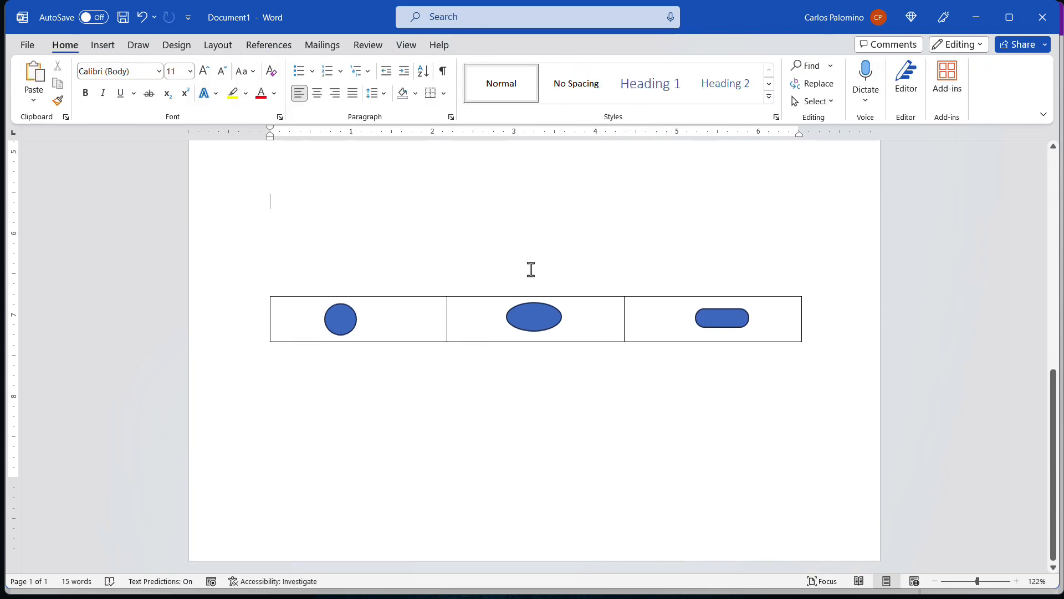
{"action": "scroll", "coordinate": [530, 268], "scroll_direction": "up", "scroll_amount": 1}
{"action": "scroll", "coordinate": [531, 269], "scroll_direction": "up", "scroll_amount": 10}
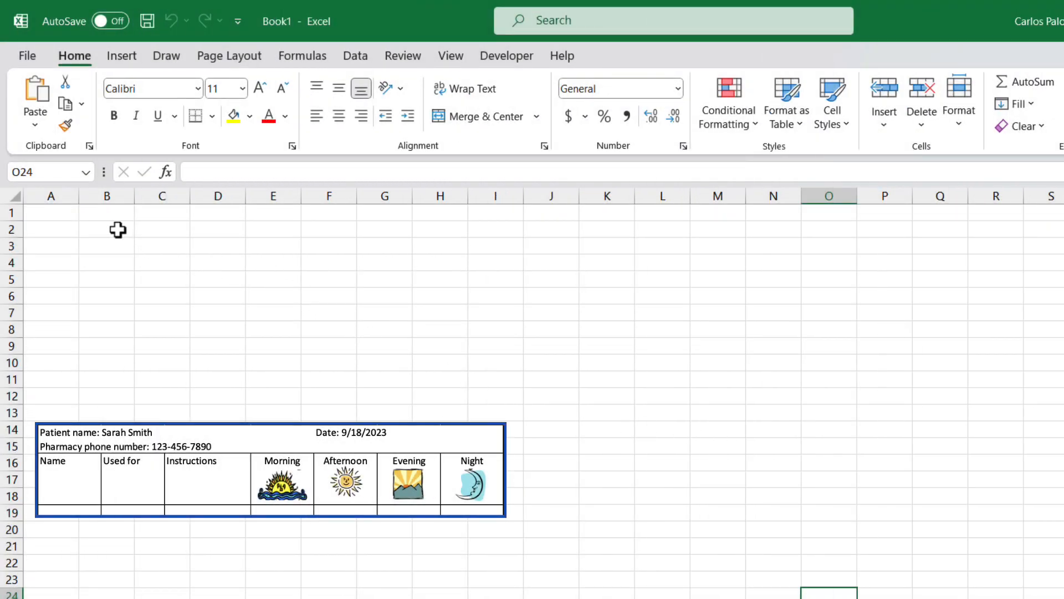
In the blank Excel workbook, apply all borders to the range B2:H8.
{"action": "left_click", "coordinate": [118, 229]}
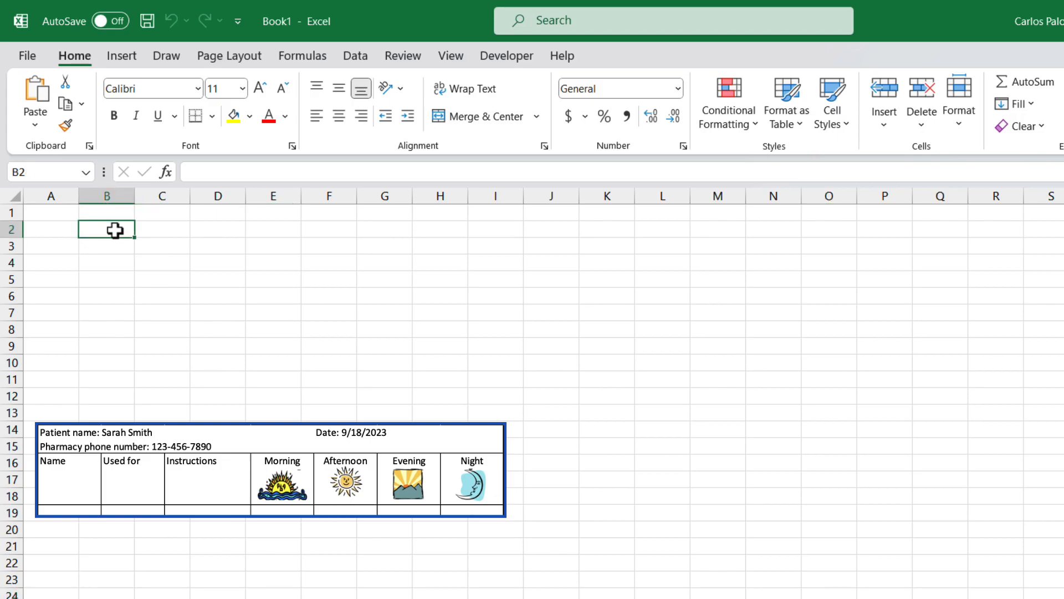
{"action": "left_click_drag", "start_coordinate": [114, 230], "coordinate": [432, 327]}
{"action": "left_click", "coordinate": [211, 116]}
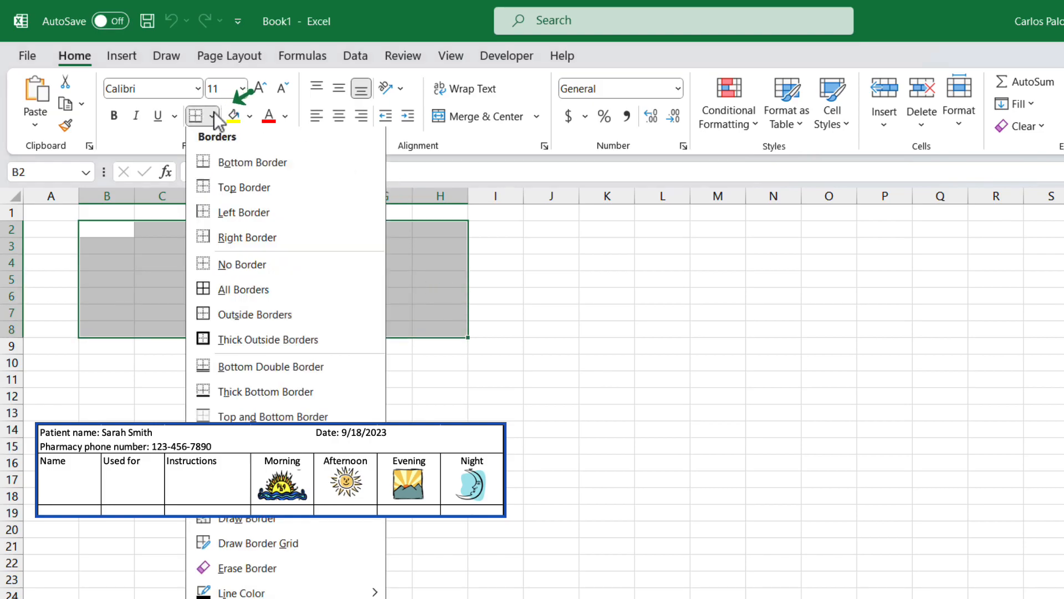
{"action": "left_click", "coordinate": [201, 293]}
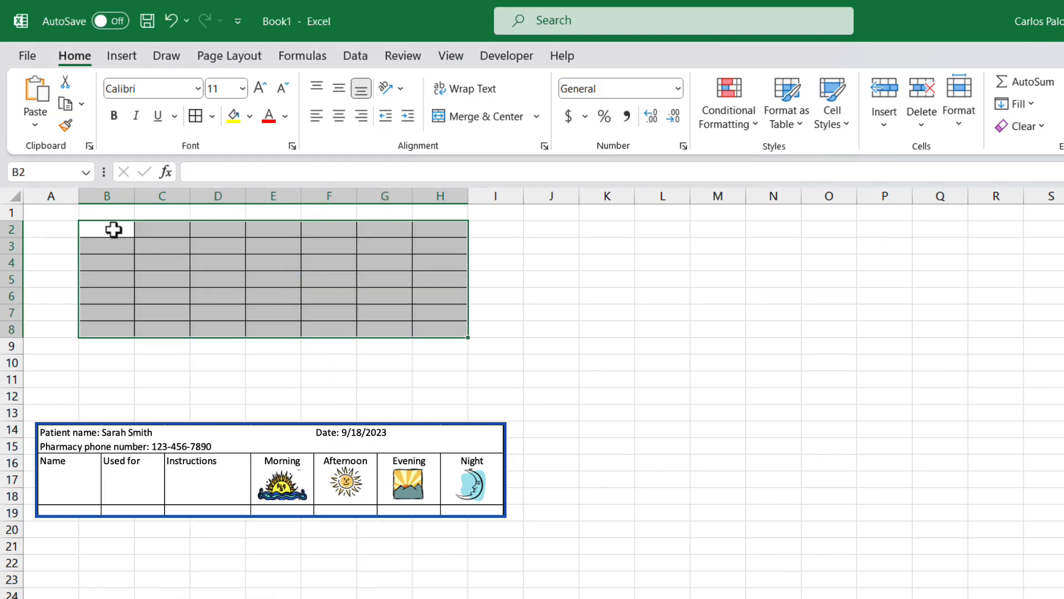
Merge and center the ranges B2:E2, F2:H2 and B3:H3 separately.
{"action": "left_click_drag", "start_coordinate": [113, 229], "coordinate": [262, 228]}
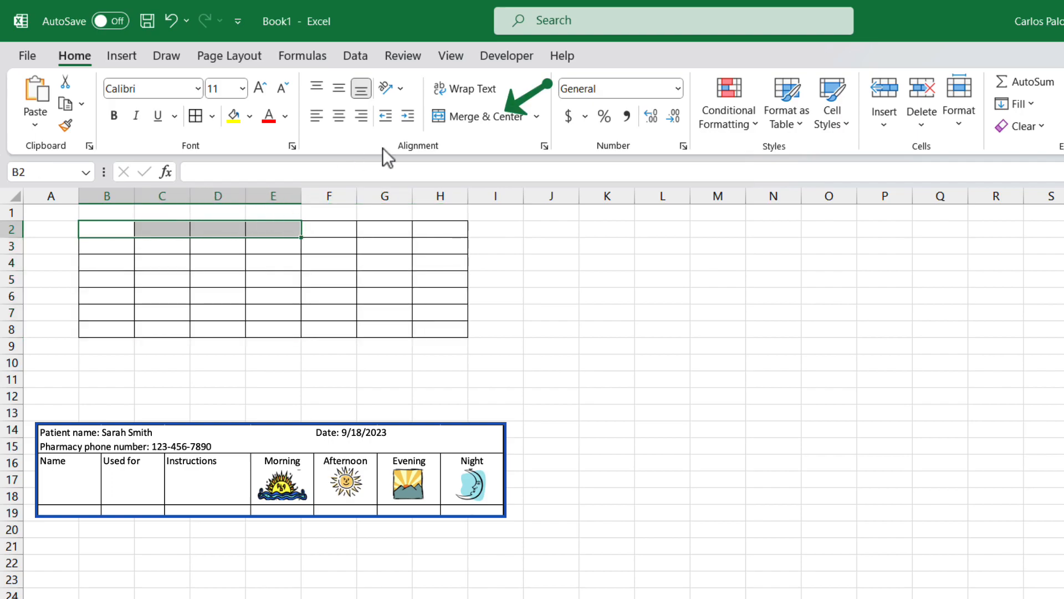
{"action": "left_click", "coordinate": [465, 117]}
{"action": "left_click_drag", "start_coordinate": [326, 232], "coordinate": [418, 228]}
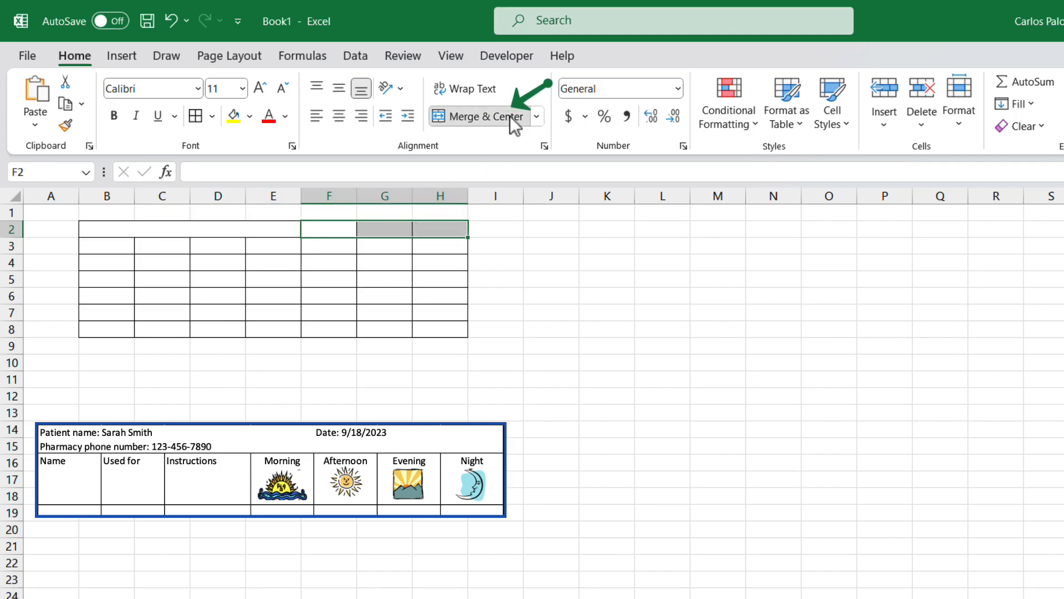
{"action": "left_click", "coordinate": [515, 119]}
{"action": "left_click_drag", "start_coordinate": [102, 248], "coordinate": [444, 247]}
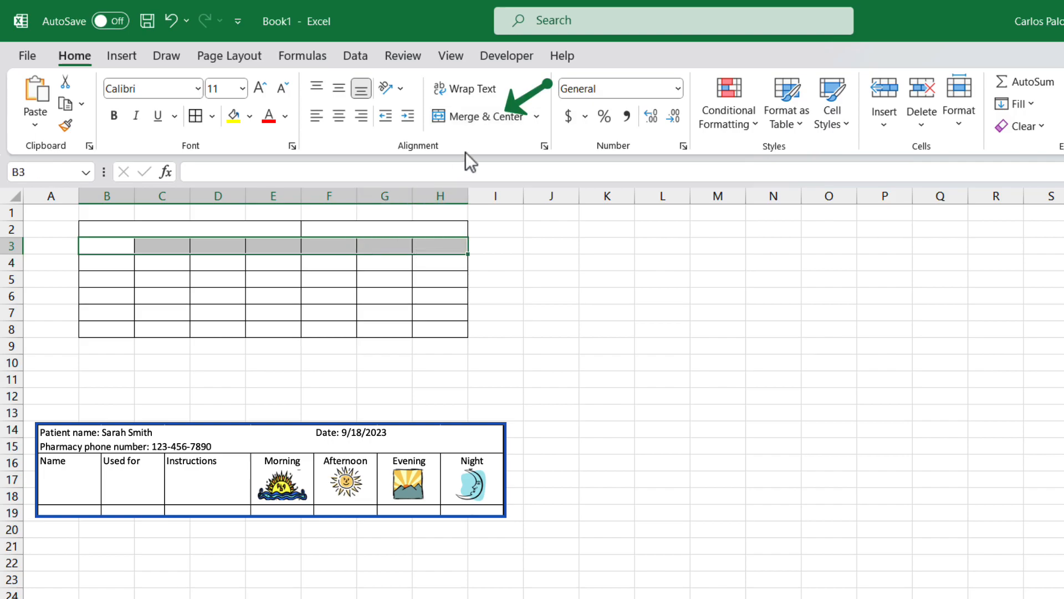
{"action": "left_click", "coordinate": [480, 118]}
Remove the inner horizontal and vertical borders from B2:H3, keeping its outline.
{"action": "left_click", "coordinate": [246, 229]}
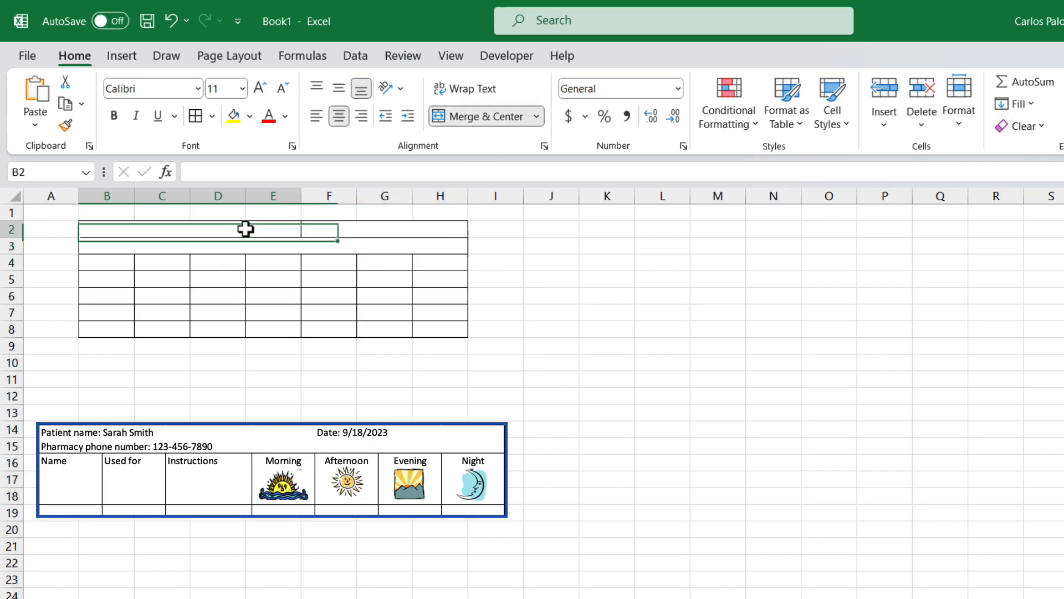
{"action": "left_click_drag", "start_coordinate": [245, 229], "coordinate": [309, 240]}
{"action": "left_click", "coordinate": [213, 116]}
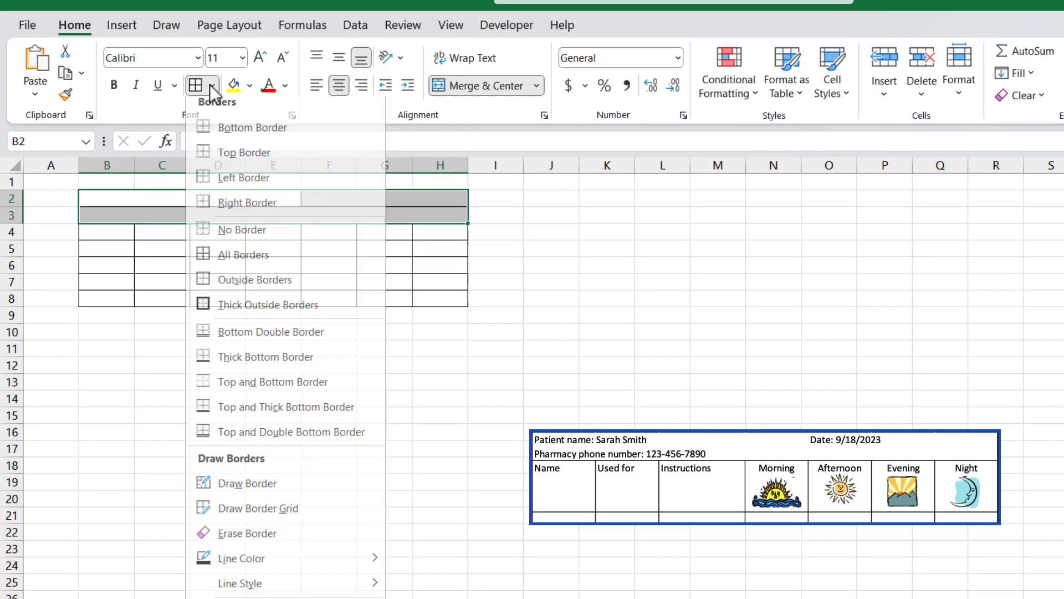
{"action": "left_click", "coordinate": [250, 572]}
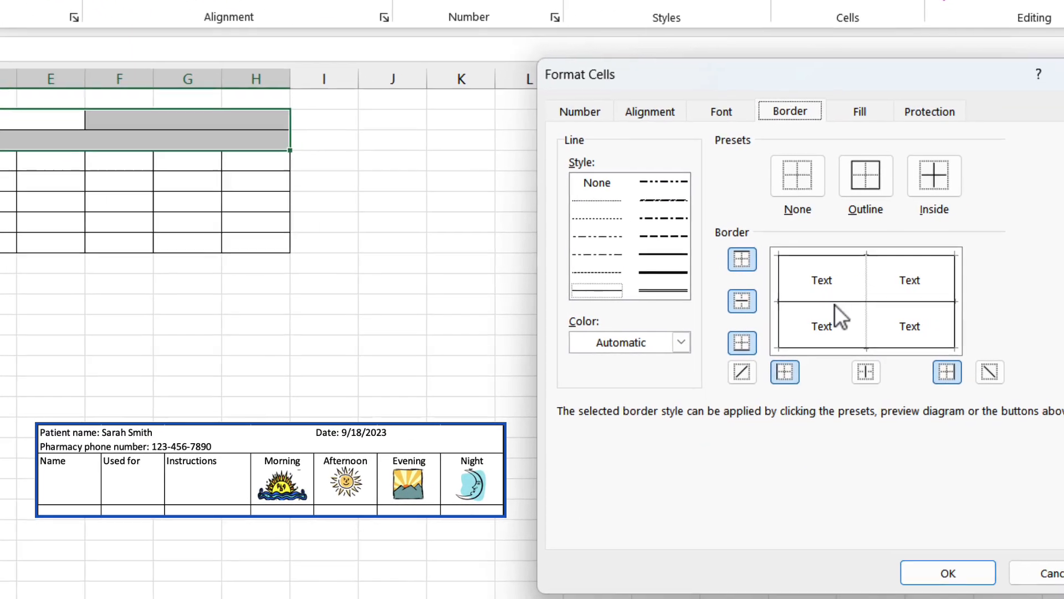
{"action": "left_click", "coordinate": [910, 303]}
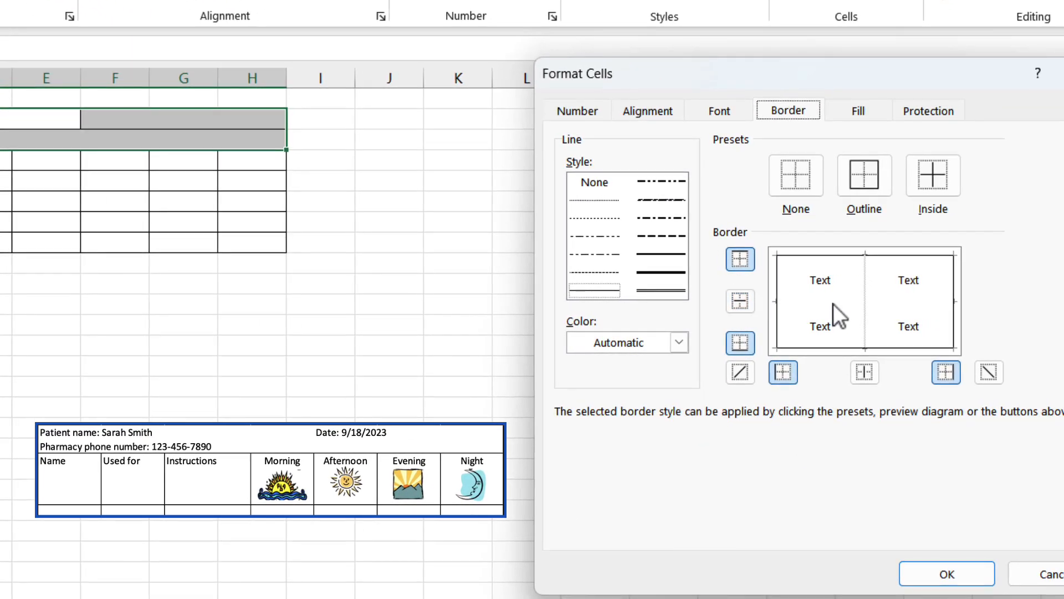
{"action": "left_click", "coordinate": [865, 297]}
{"action": "left_click", "coordinate": [866, 311]}
{"action": "left_click", "coordinate": [947, 576]}
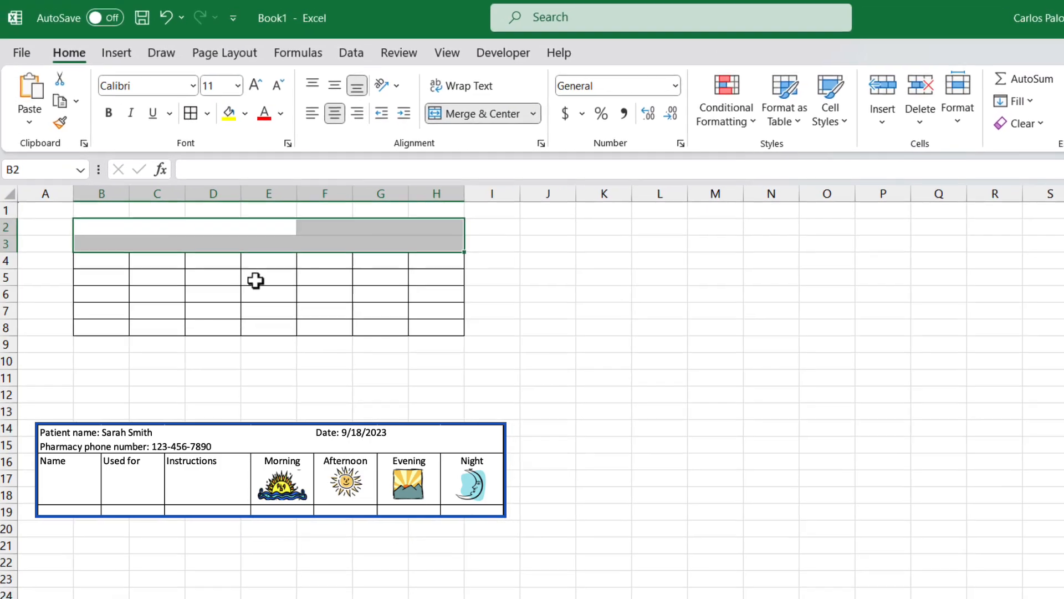
Enter the labels "Patient name:" in B2, "Date:" in F2 and "Pharmacy phone number:" in B3.
{"action": "left_click", "coordinate": [123, 229]}
{"action": "type", "text": "Patient name:"}
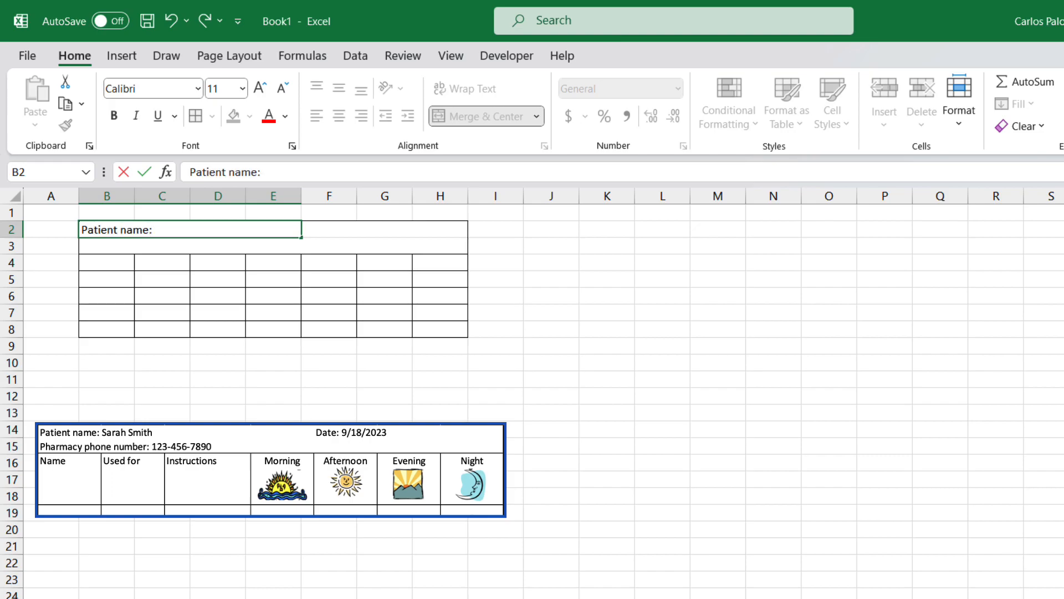
{"action": "key", "text": "Tab"}
{"action": "type", "text": "Da"}
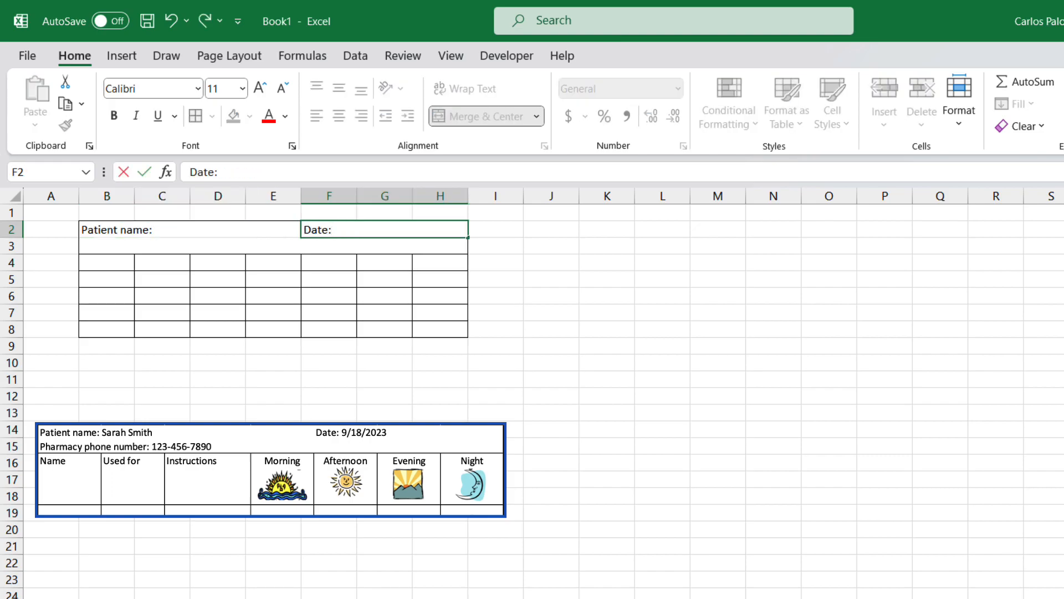
{"action": "key", "text": "Return"}
{"action": "type", "text": "Pharmacy phone number"}
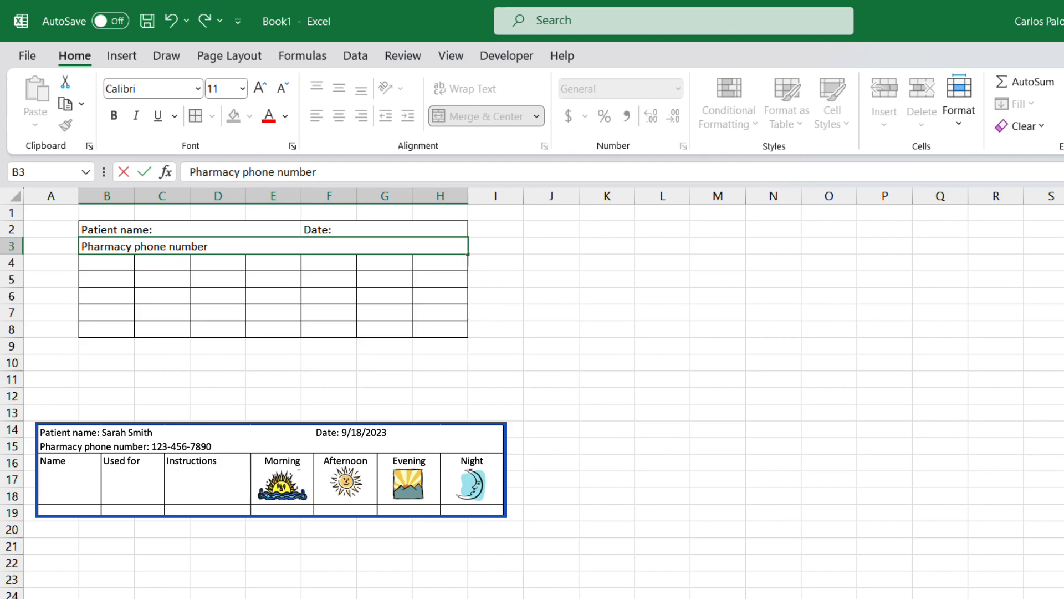
{"action": "type", "text": ":"}
{"action": "key", "text": "Return"}
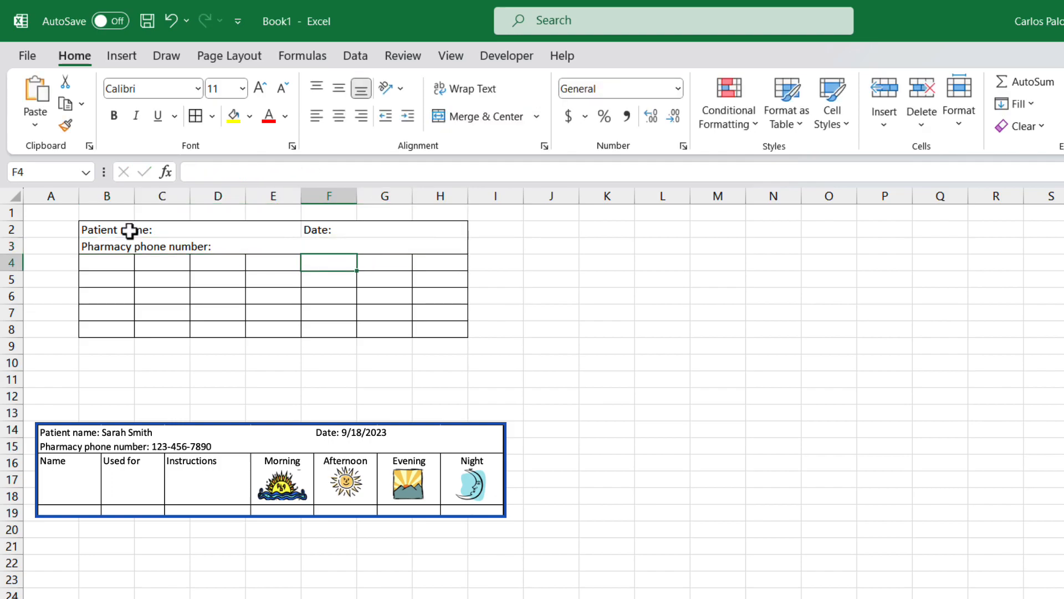
Enter the row 4 headers from column B: Name, Used for, Instructions, Morning, Afternoon, Evening and Night.
{"action": "left_click", "coordinate": [100, 265]}
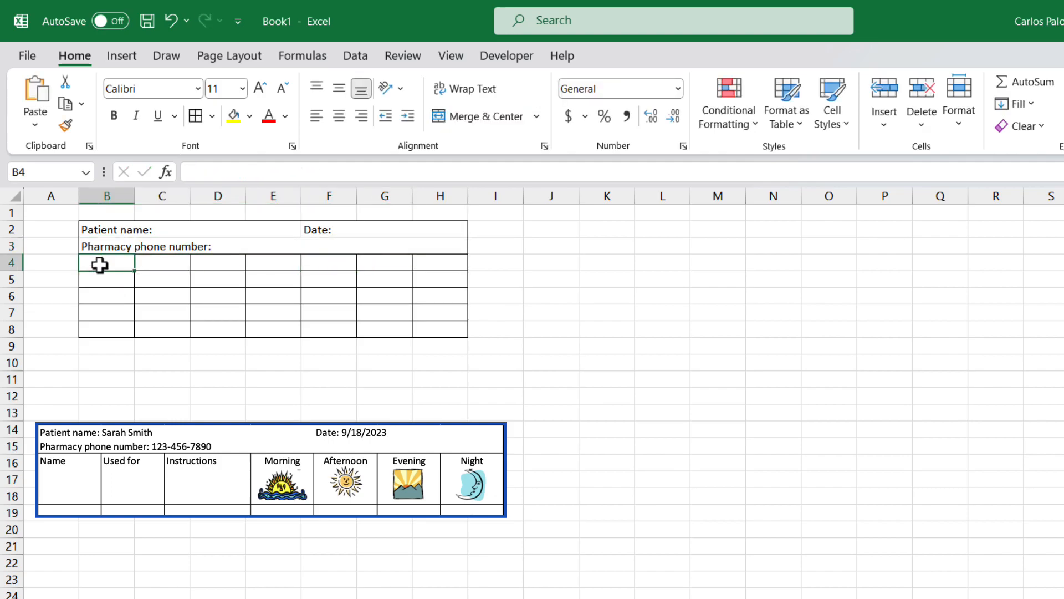
{"action": "type", "text": "Name"}
{"action": "key", "text": "Tab"}
{"action": "type", "text": "Used for"}
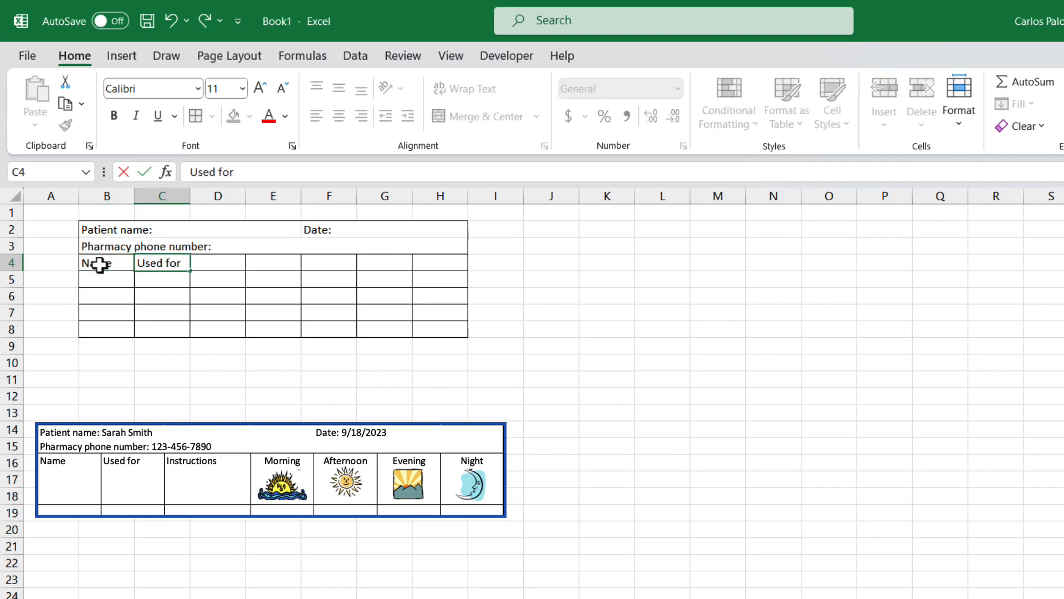
{"action": "key", "text": "Tab"}
{"action": "type", "text": "Instructions"}
{"action": "key", "text": "Tab"}
{"action": "type", "text": "Mo"}
{"action": "key", "text": "Tab"}
{"action": "type", "text": "Afternoon"}
{"action": "key", "text": "Tab"}
{"action": "type", "text": "Evening"}
{"action": "key", "text": "Tab"}
{"action": "type", "text": "N"}
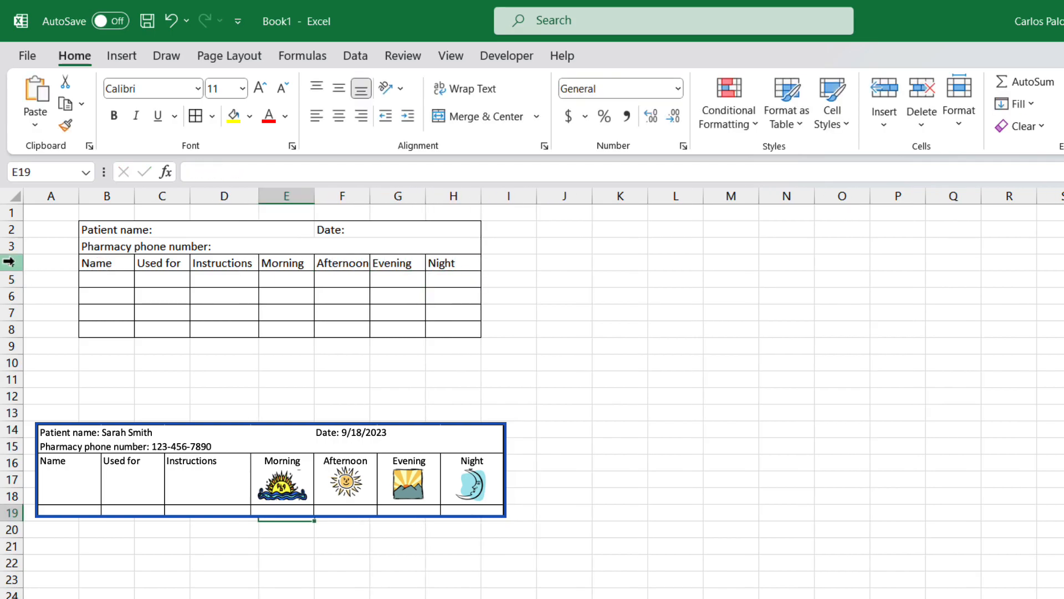
Increase the height of rows 4 to 8 to about three times the default and top-align the header text.
{"action": "left_click_drag", "start_coordinate": [8, 261], "coordinate": [13, 328]}
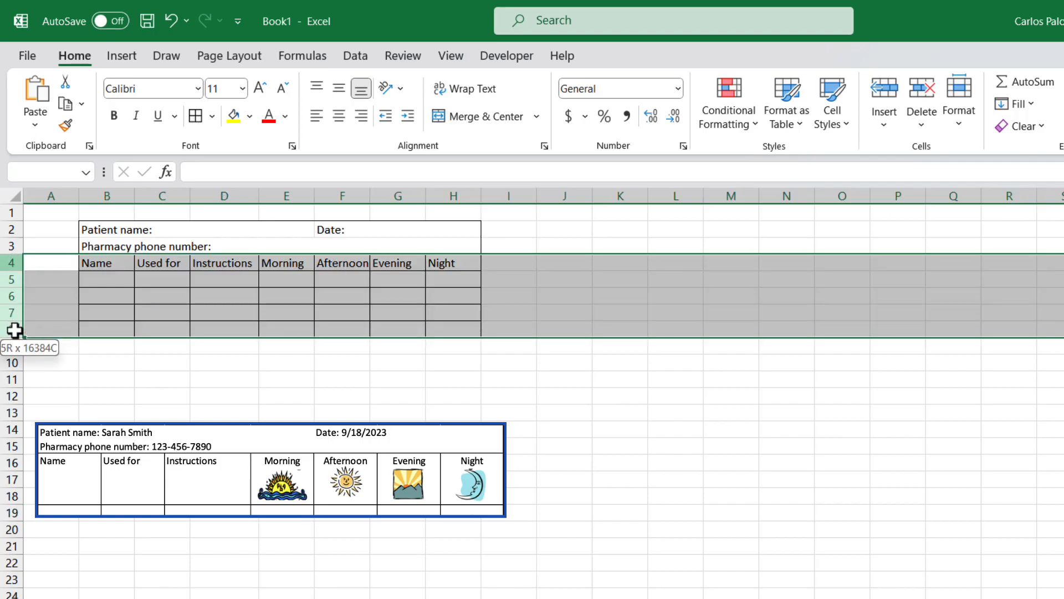
{"action": "left_click_drag", "start_coordinate": [10, 270], "coordinate": [10, 269]}
{"action": "left_click_drag", "start_coordinate": [11, 284], "coordinate": [13, 299]}
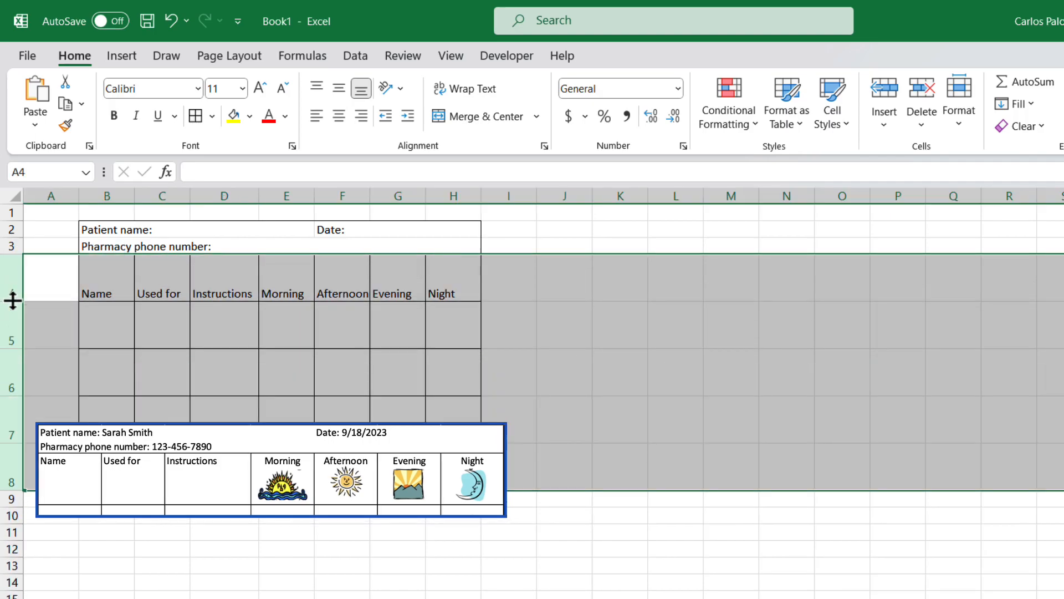
Paste the sunrise picture into the Morning cell and the sun picture into the Afternoon cell, shrinking each to fit below its header.
{"action": "left_click", "coordinate": [297, 292]}
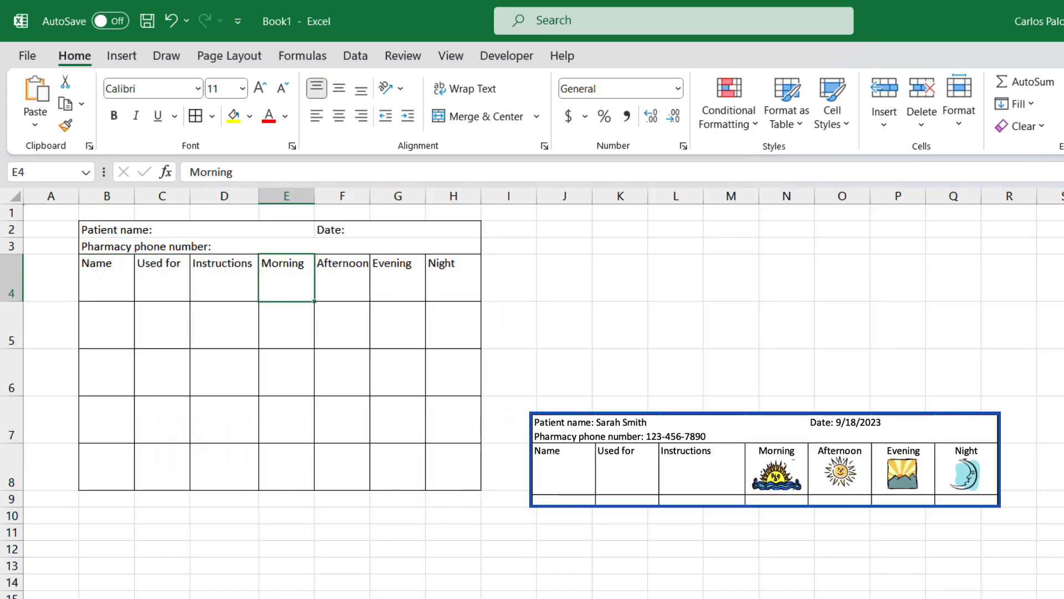
{"action": "key", "text": "ctrl+v"}
{"action": "left_click_drag", "start_coordinate": [515, 456], "coordinate": [303, 299]}
{"action": "left_click", "coordinate": [375, 375]}
{"action": "key", "text": "ctrl+v"}
{"action": "left_click_drag", "start_coordinate": [540, 451], "coordinate": [355, 297]}
Paste the mountain sunset picture into the Evening cell and the moon picture into the Night cell, shrinking each to fit below its header.
{"action": "left_click", "coordinate": [398, 277]}
{"action": "key", "text": "ctrl+v"}
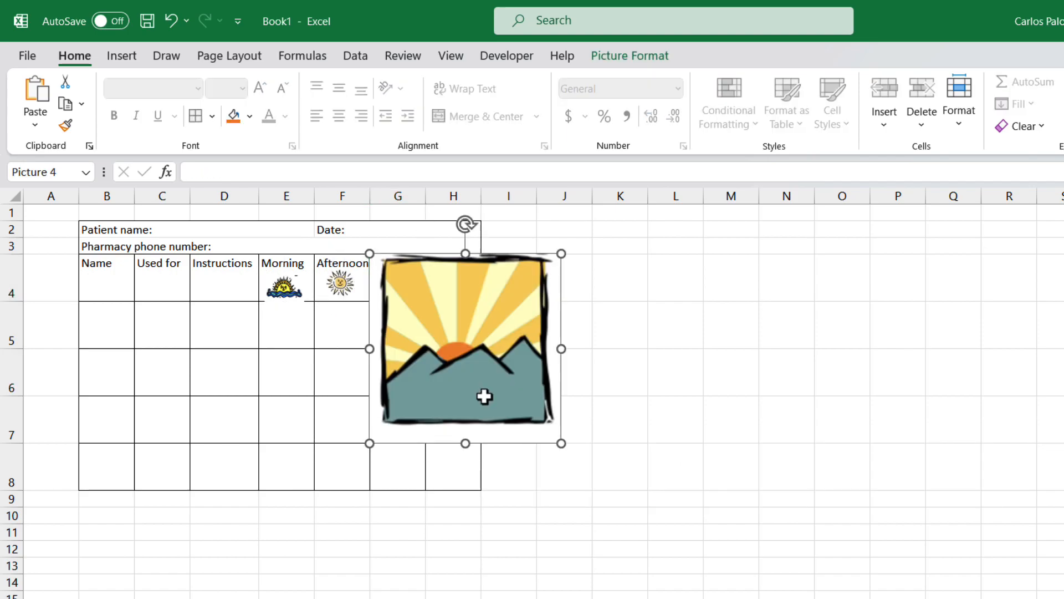
{"action": "left_click_drag", "start_coordinate": [561, 442], "coordinate": [408, 299]}
{"action": "left_click", "coordinate": [453, 294]}
{"action": "key", "text": "ctrl+v"}
{"action": "left_click_drag", "start_coordinate": [646, 437], "coordinate": [458, 298]}
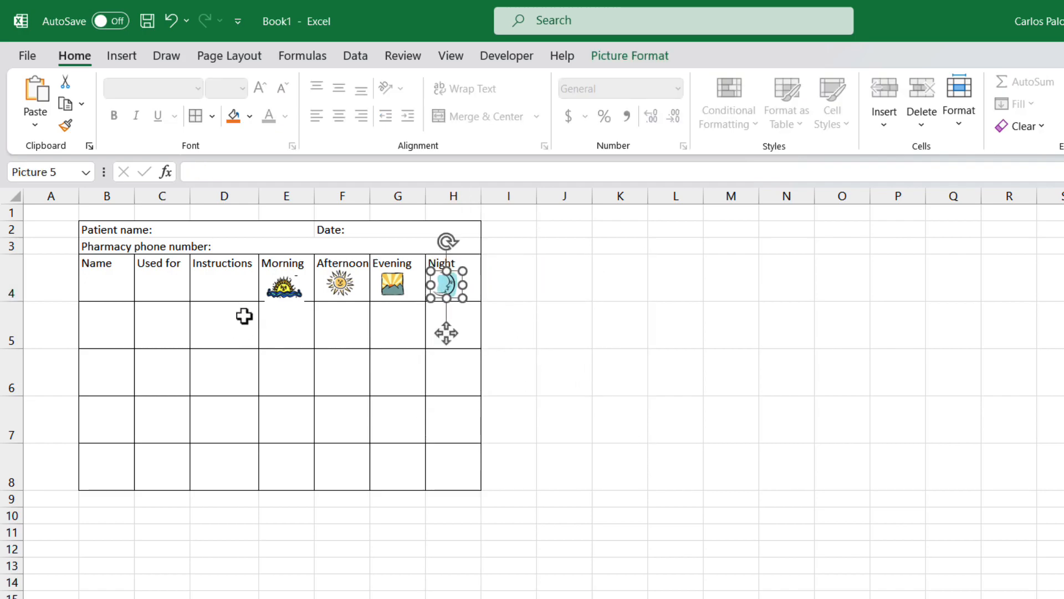
{"action": "left_click", "coordinate": [233, 333]}
Apply all borders to B13:D13 and increase row 13 to about double height.
{"action": "left_click_drag", "start_coordinate": [111, 565], "coordinate": [199, 564]}
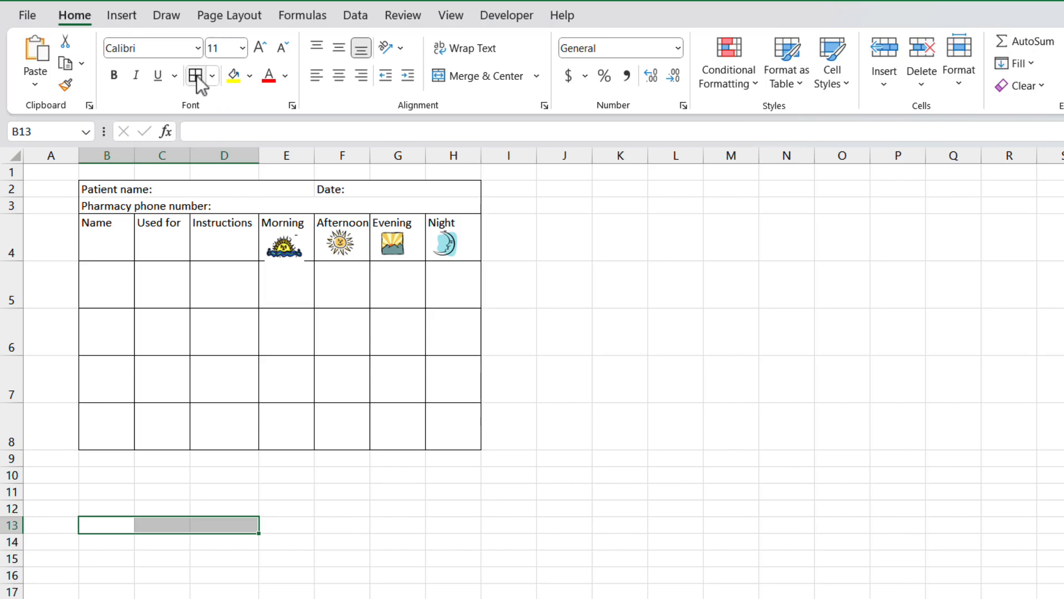
{"action": "left_click", "coordinate": [212, 76]}
{"action": "left_click", "coordinate": [211, 250]}
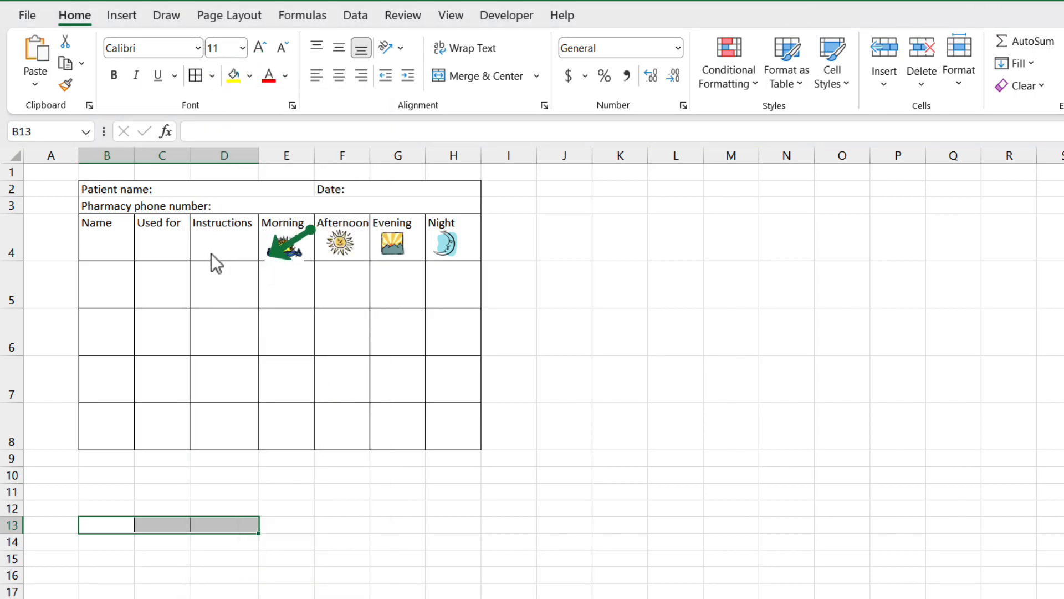
{"action": "left_click_drag", "start_coordinate": [19, 533], "coordinate": [19, 550]}
{"action": "left_click", "coordinate": [338, 576]}
Draw a small circle with the Oval shape inside cell B13.
{"action": "left_click", "coordinate": [105, 532]}
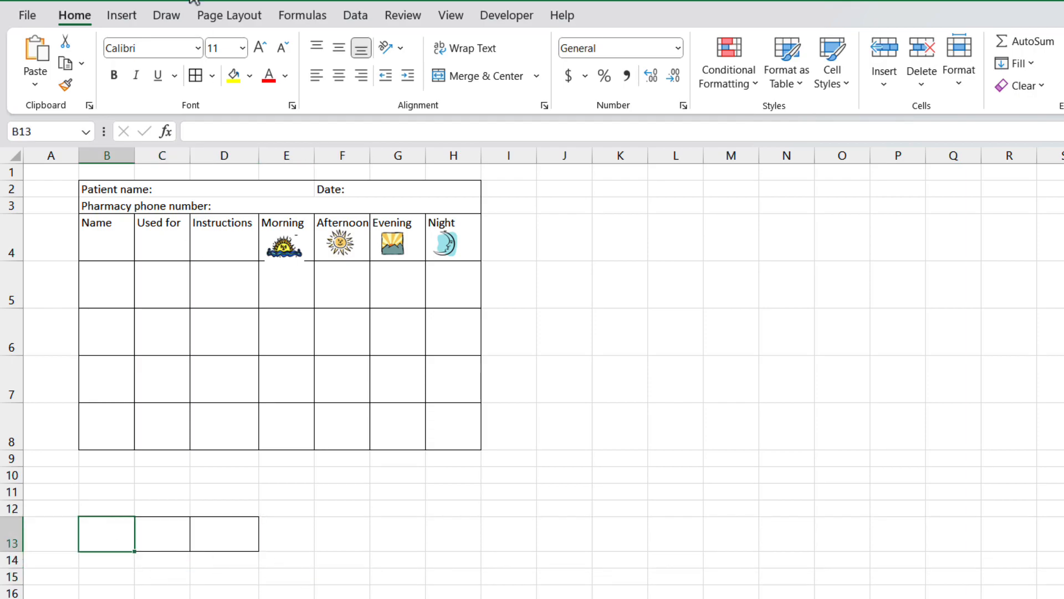
{"action": "left_click", "coordinate": [112, 13]}
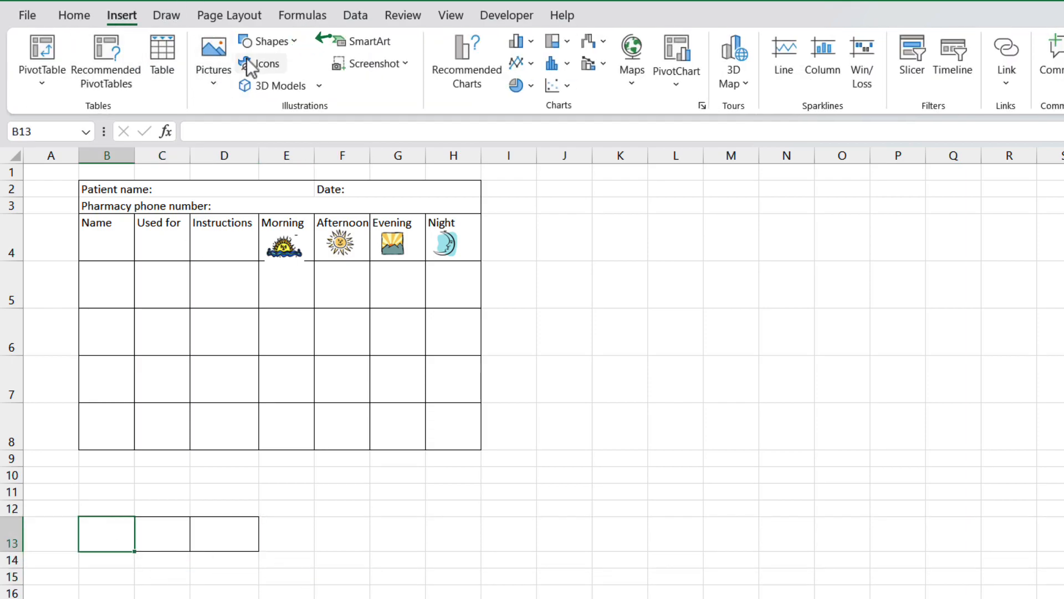
{"action": "left_click", "coordinate": [266, 41]}
{"action": "left_click", "coordinate": [314, 88]}
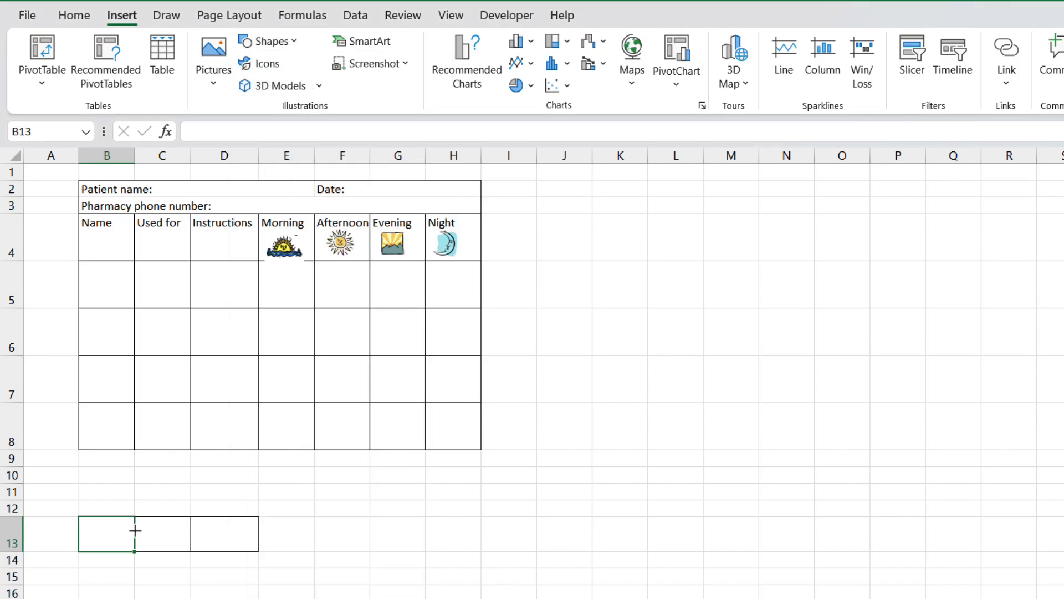
{"action": "mouse_move", "coordinate": [99, 524]}
{"action": "left_mouse_down"}
{"action": "mouse_move", "coordinate": [156, 577]}
{"action": "mouse_move", "coordinate": [131, 548]}
{"action": "mouse_move", "coordinate": [117, 550]}
{"action": "mouse_move", "coordinate": [126, 551]}
{"action": "left_mouse_up"}
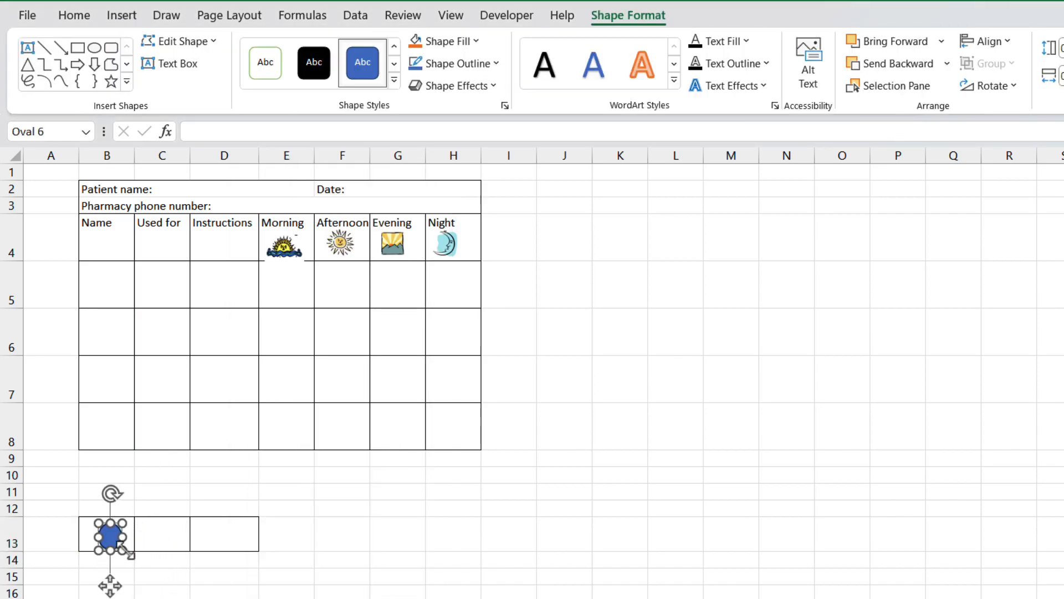
Draw a small horizontal ellipse with the Oval shape inside cell C13.
{"action": "left_click", "coordinate": [130, 15]}
{"action": "left_click", "coordinate": [259, 40]}
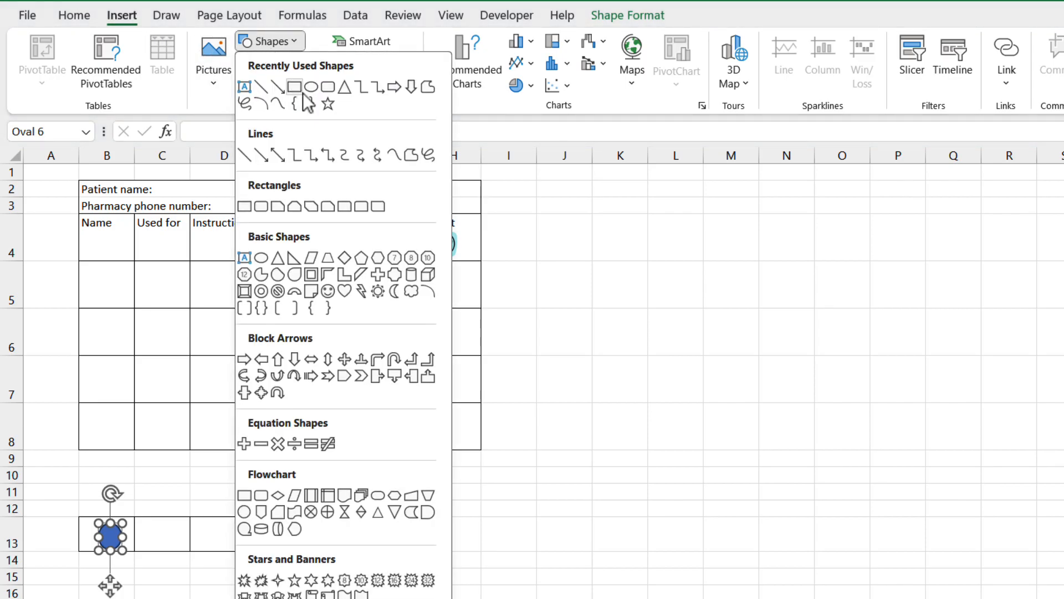
{"action": "left_click", "coordinate": [311, 79]}
{"action": "mouse_move", "coordinate": [179, 528]}
{"action": "left_mouse_down"}
{"action": "mouse_move", "coordinate": [257, 589]}
{"action": "mouse_move", "coordinate": [240, 561]}
{"action": "mouse_move", "coordinate": [174, 531]}
{"action": "mouse_move", "coordinate": [166, 541]}
{"action": "mouse_move", "coordinate": [160, 527]}
{"action": "left_mouse_up"}
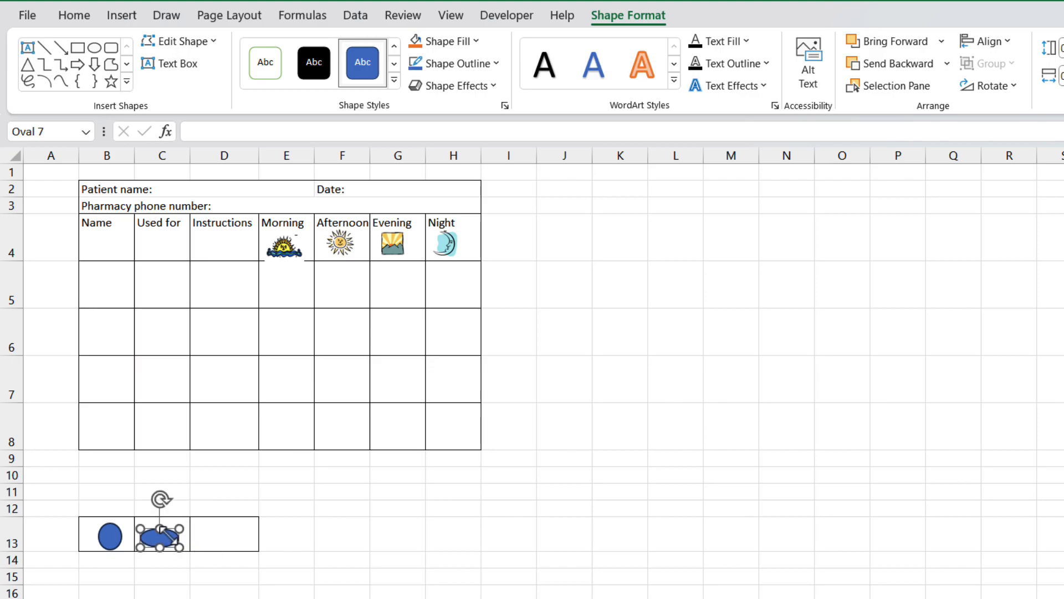
Draw a small capsule with the Flowchart Terminator shape inside cell D13.
{"action": "left_click", "coordinate": [117, 15]}
{"action": "left_click", "coordinate": [268, 40]}
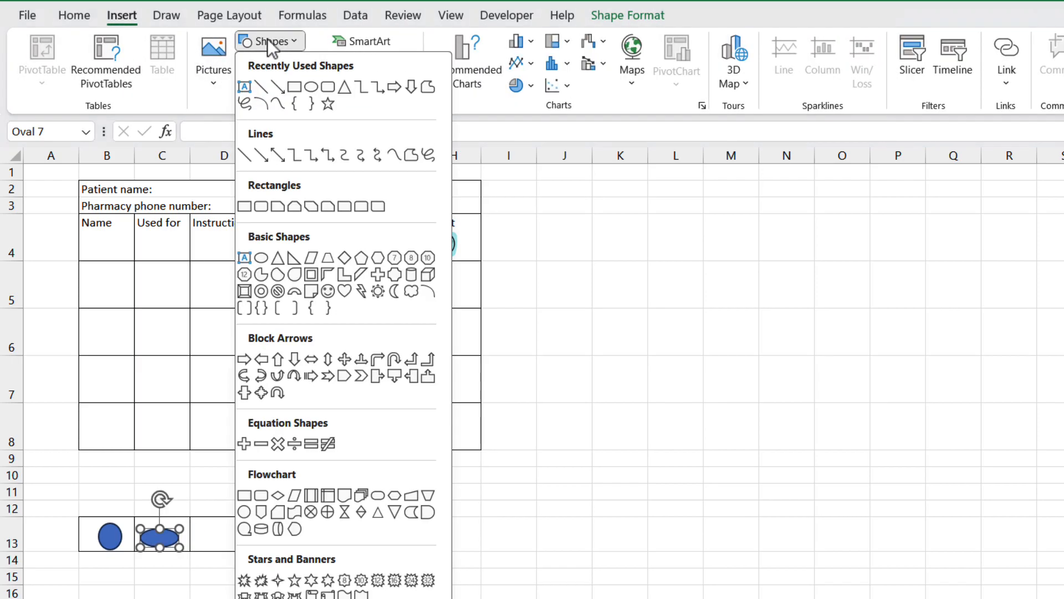
{"action": "left_click", "coordinate": [377, 494]}
{"action": "mouse_move", "coordinate": [213, 531]}
{"action": "left_mouse_down"}
{"action": "mouse_move", "coordinate": [299, 559]}
{"action": "mouse_move", "coordinate": [220, 534]}
{"action": "left_mouse_up"}
{"action": "left_click", "coordinate": [297, 539]}
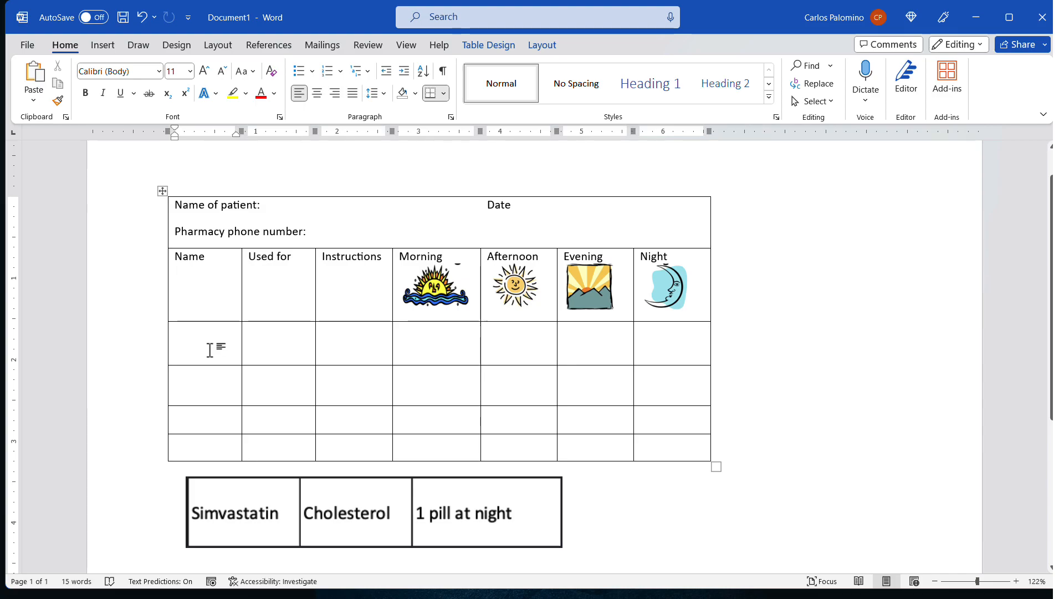
In the Word table's first medication row, enter Simvastatin, used for Cholesterol, with the instructions "1 pill at night".
{"action": "type", "text": "Simvastatin"}
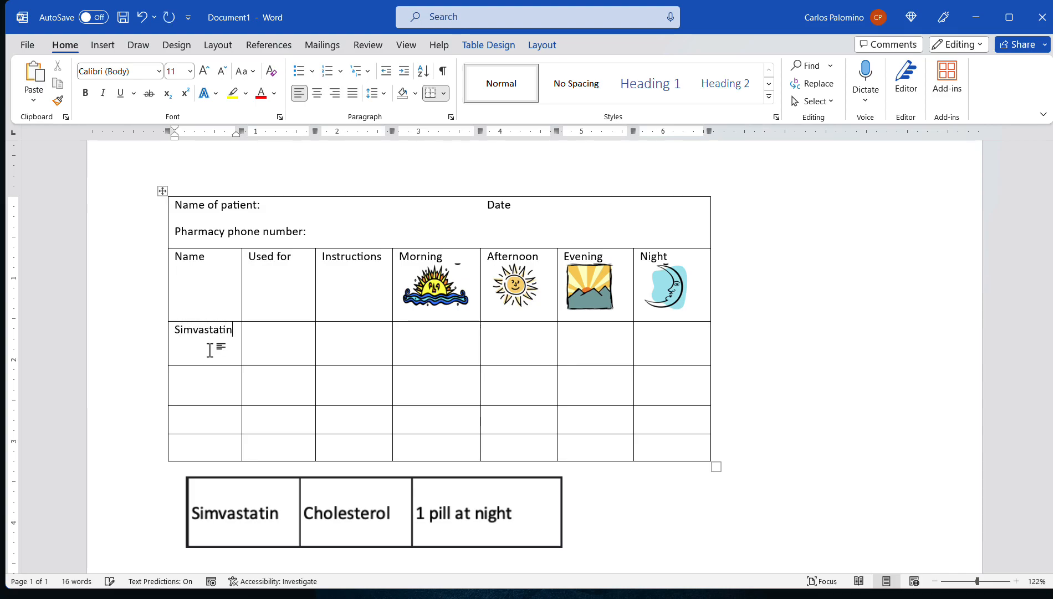
{"action": "key", "text": "Tab"}
{"action": "type", "text": "Cholesterol"}
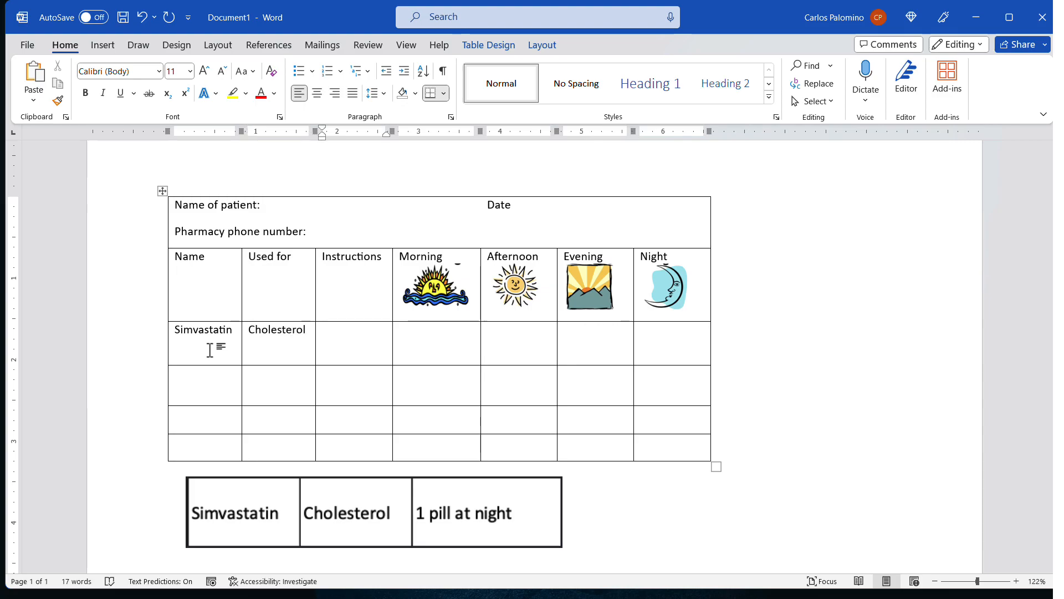
{"action": "type", "text": "1 pill at night"}
Copy the circle from the pill-shape table into the Night cell of the Simvastatin row.
{"action": "scroll", "coordinate": [250, 288], "scroll_direction": "down", "scroll_amount": 5}
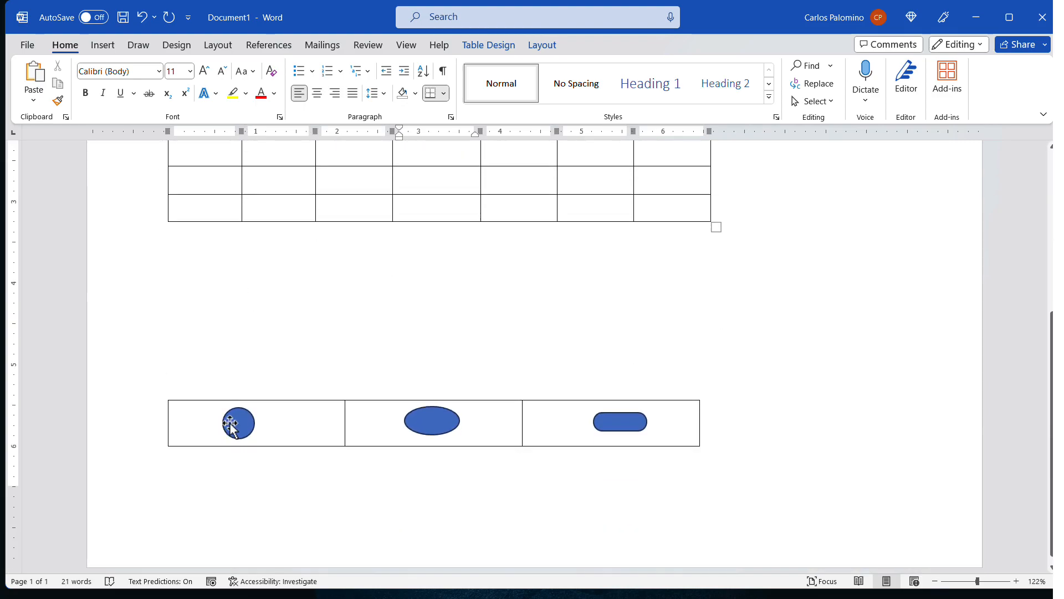
{"action": "left_click", "coordinate": [235, 424]}
{"action": "scroll", "coordinate": [456, 331], "scroll_direction": "up", "scroll_amount": 3}
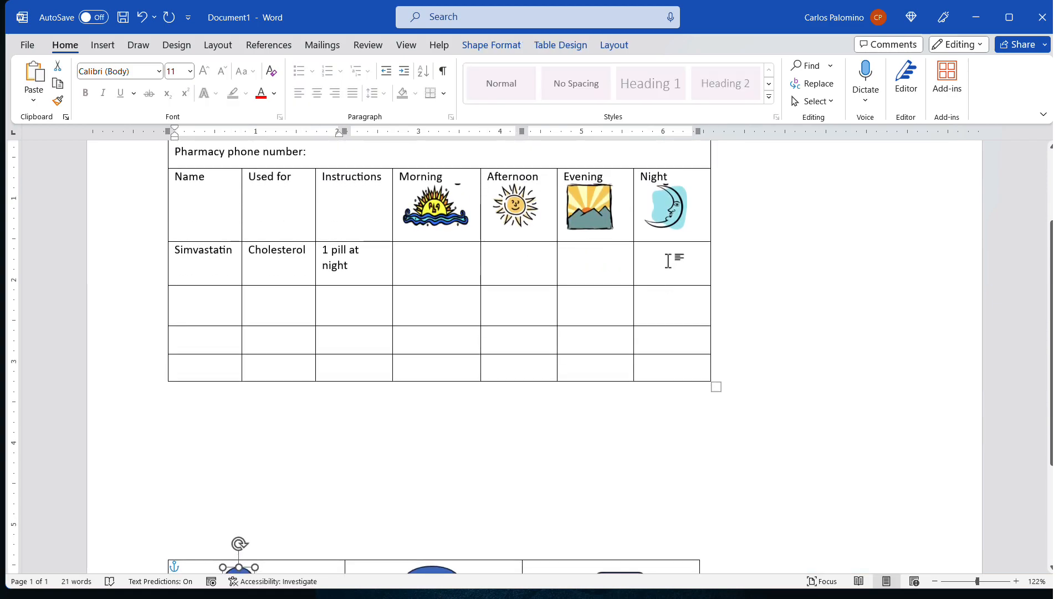
{"action": "left_click", "coordinate": [668, 259]}
{"action": "key", "text": "ctrl+v"}
Fill the next row with Insulin, Diabetes, and the instructions "2 capsules", "1 in the morning" and "1 in the evening" on separate lines.
{"action": "left_click", "coordinate": [207, 316]}
{"action": "type", "text": "Insulin"}
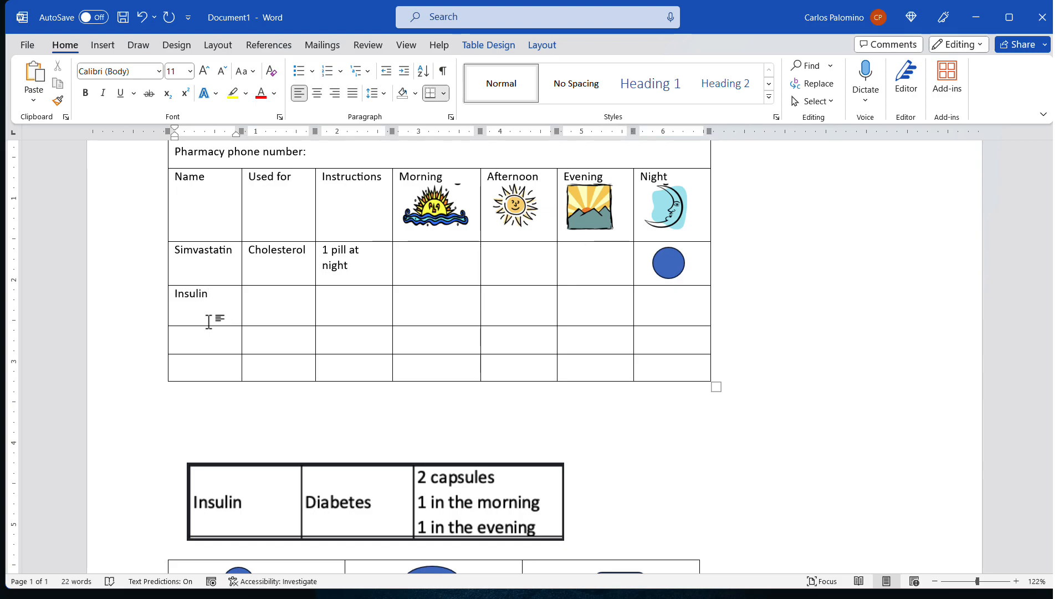
{"action": "key", "text": "Tab"}
{"action": "type", "text": "2 capsules 1 in the morning"}
{"action": "key", "text": "Return"}
{"action": "type", "text": "1 in the evening"}
Copy the capsule shape into the Morning and Evening cells of the Insulin row, centring each copy in its cell.
{"action": "scroll", "coordinate": [209, 316], "scroll_direction": "down", "scroll_amount": 3}
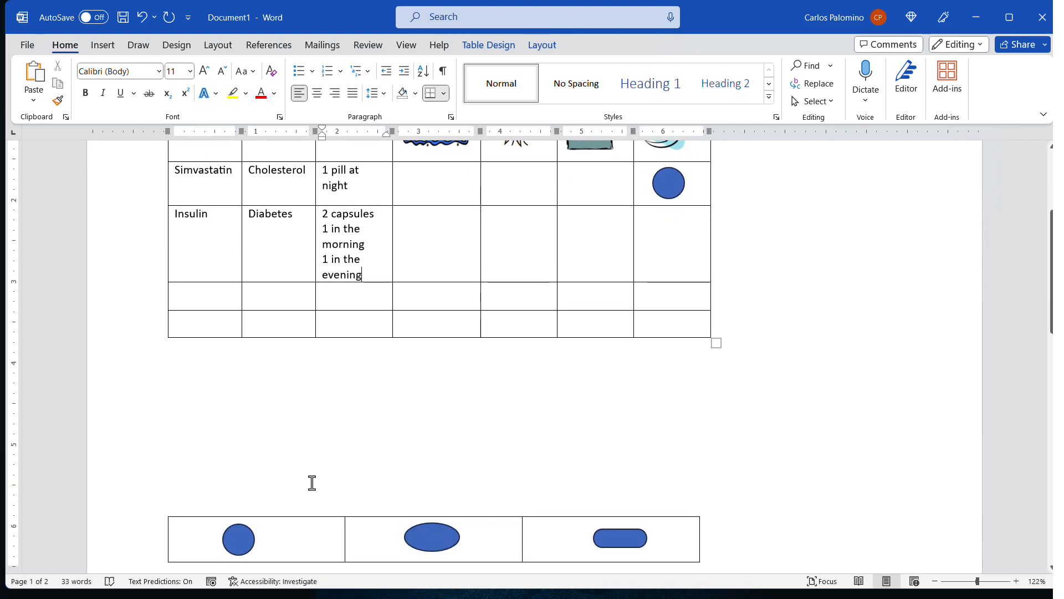
{"action": "left_click", "coordinate": [614, 537]}
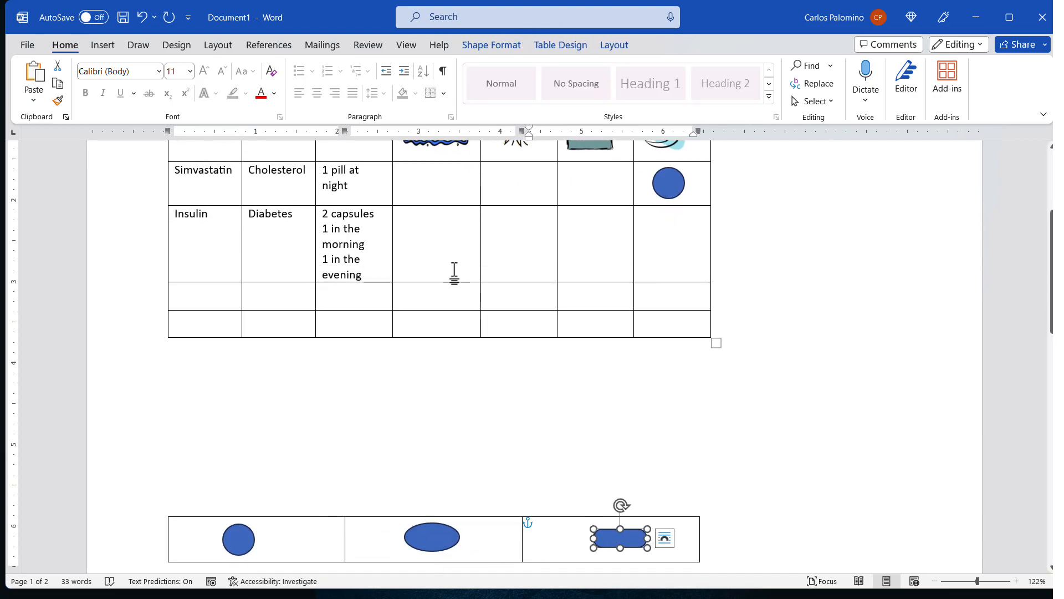
{"action": "left_click", "coordinate": [437, 244]}
{"action": "key", "text": "ctrl+v"}
{"action": "left_click_drag", "start_coordinate": [421, 213], "coordinate": [431, 238]}
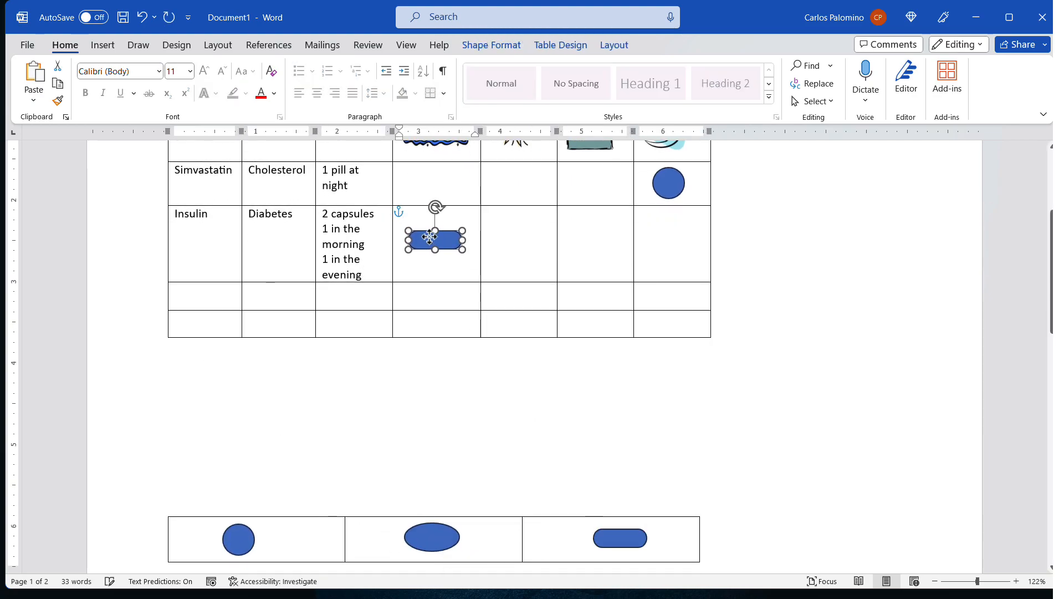
{"action": "left_click", "coordinate": [605, 236]}
{"action": "key", "text": "ctrl+v"}
{"action": "left_click_drag", "start_coordinate": [591, 215], "coordinate": [598, 240]}
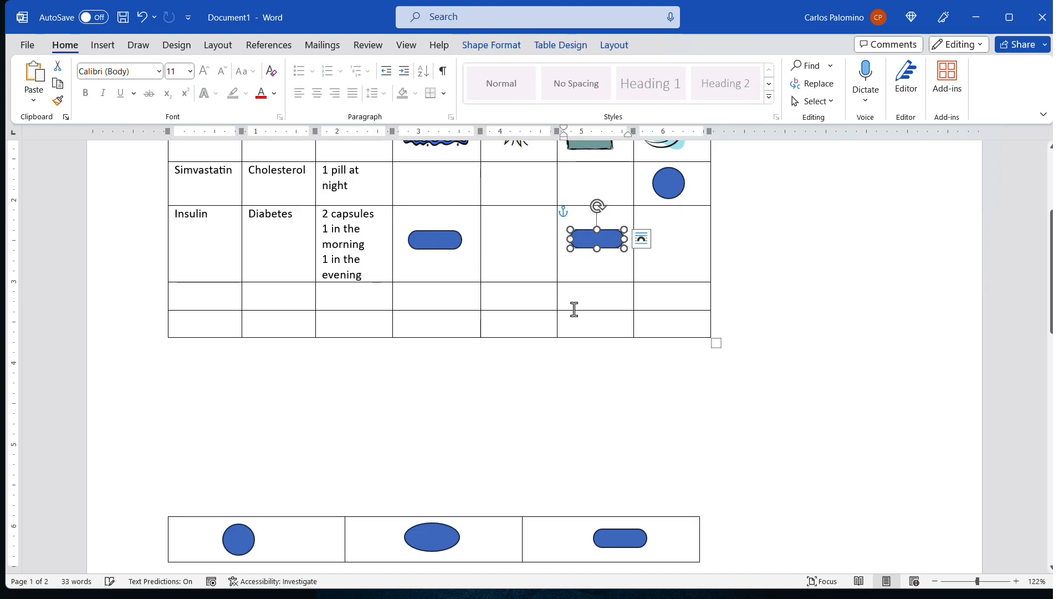
{"action": "left_click", "coordinate": [574, 304]}
Set the document's print orientation to Landscape Orientation and leave the print settings.
{"action": "scroll", "coordinate": [577, 333], "scroll_direction": "up", "scroll_amount": 5}
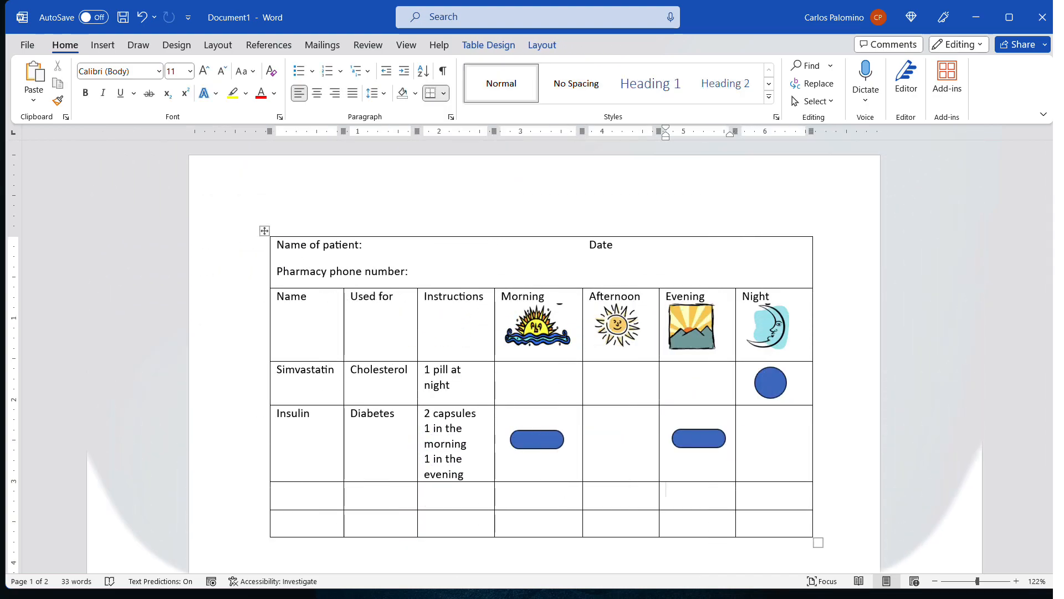
{"action": "left_click", "coordinate": [34, 47]}
{"action": "left_click", "coordinate": [61, 288]}
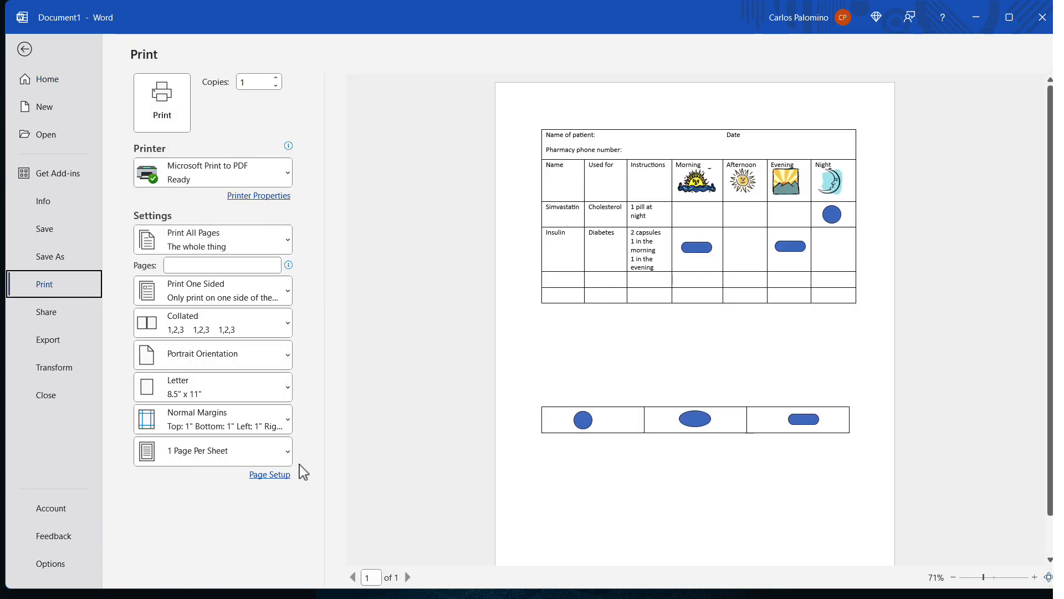
{"action": "left_click", "coordinate": [221, 358]}
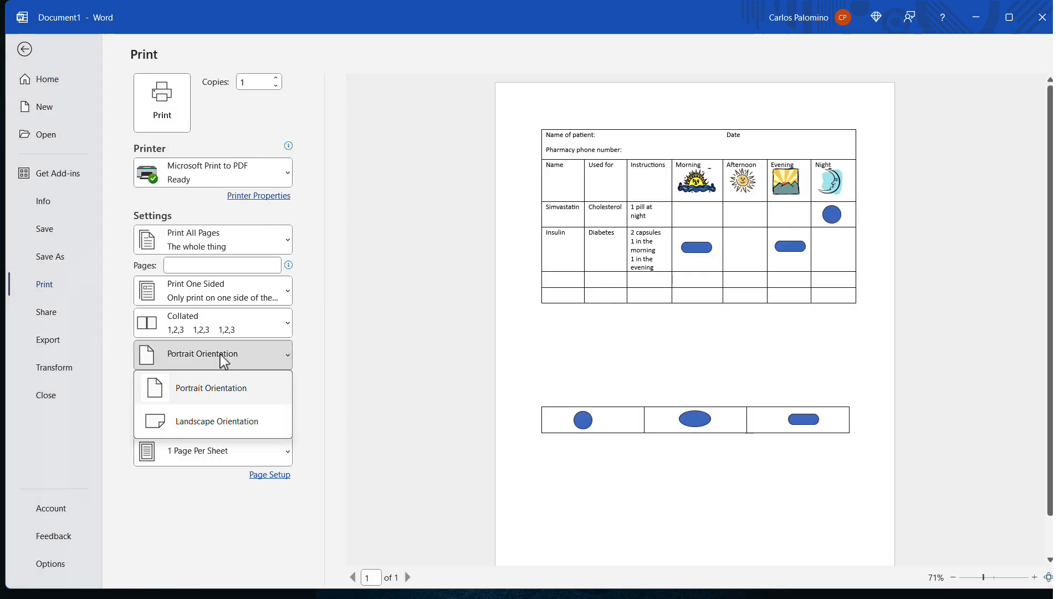
{"action": "left_click", "coordinate": [211, 419]}
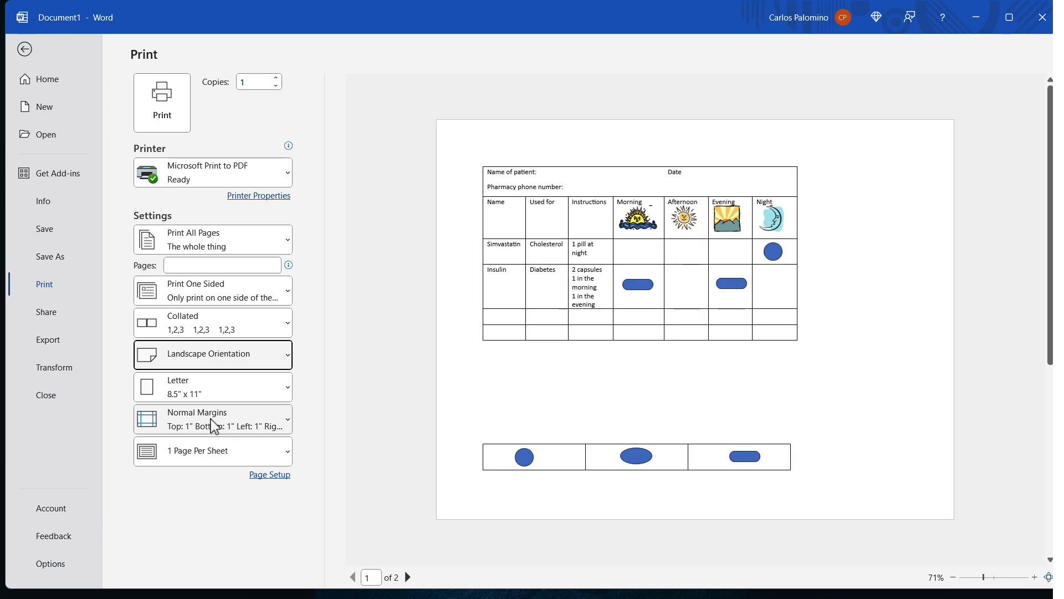
{"action": "left_click", "coordinate": [25, 49]}
View the Save As locations for the document and return without saving.
{"action": "left_click", "coordinate": [25, 46]}
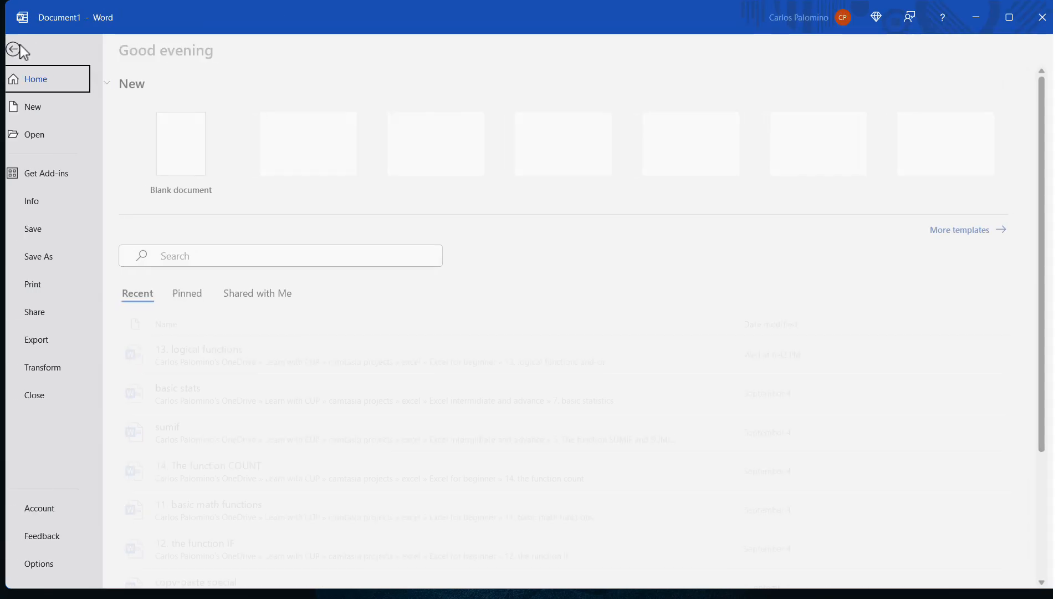
{"action": "left_click", "coordinate": [62, 260]}
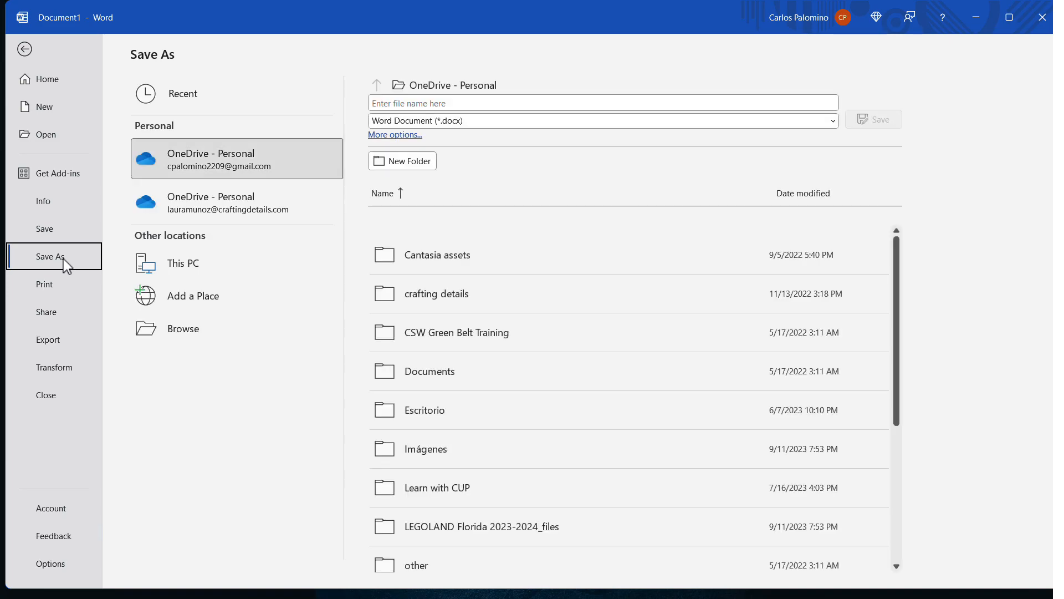
{"action": "left_click", "coordinate": [27, 48]}
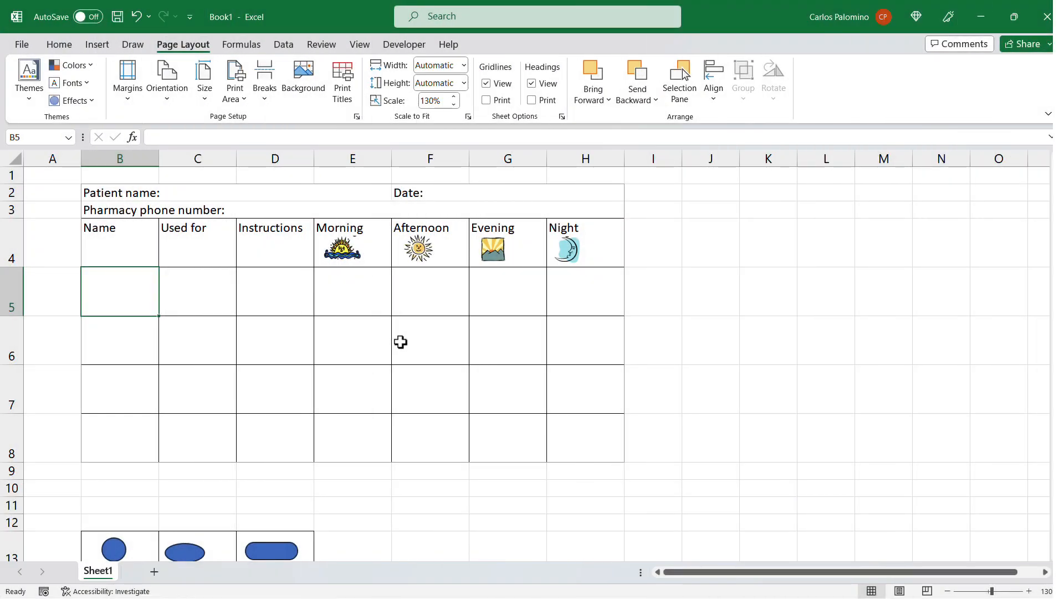
In the Excel workbook, enter Simvastatin, Cholesterol and "1 pill at night" in cells B5, C5 and D5.
{"action": "type", "text": "Sim"}
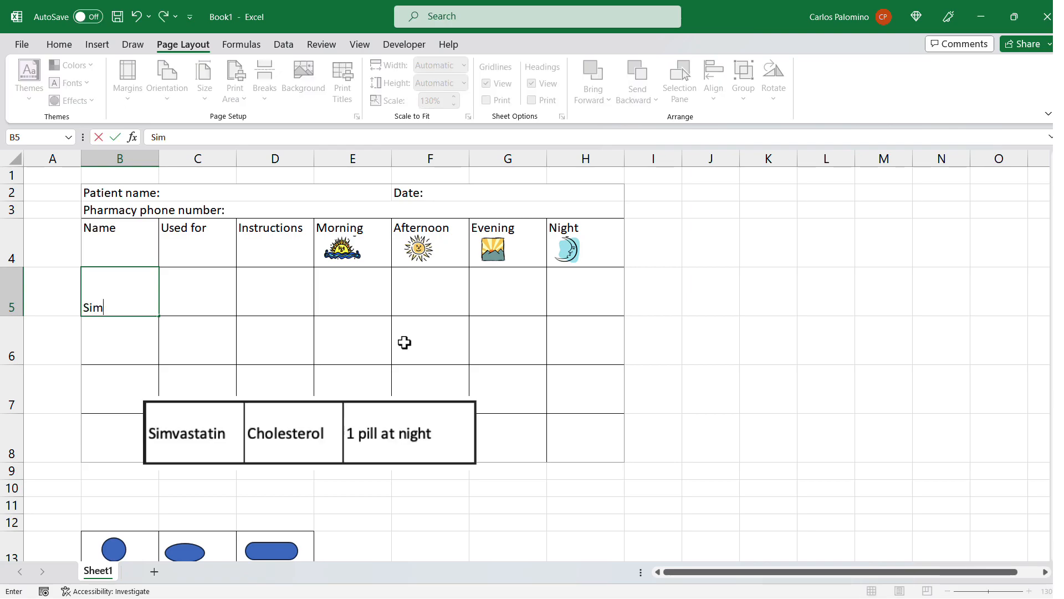
{"action": "type", "text": "vastatin"}
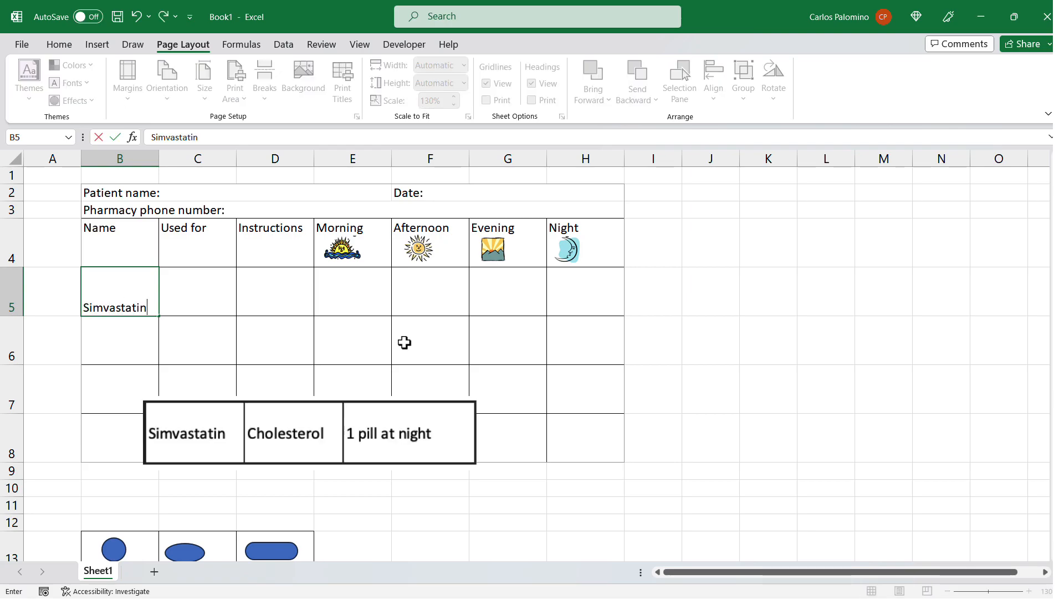
{"action": "key", "text": "Tab"}
{"action": "type", "text": "Cholesterol"}
{"action": "key", "text": "Tab"}
{"action": "type", "text": "1"}
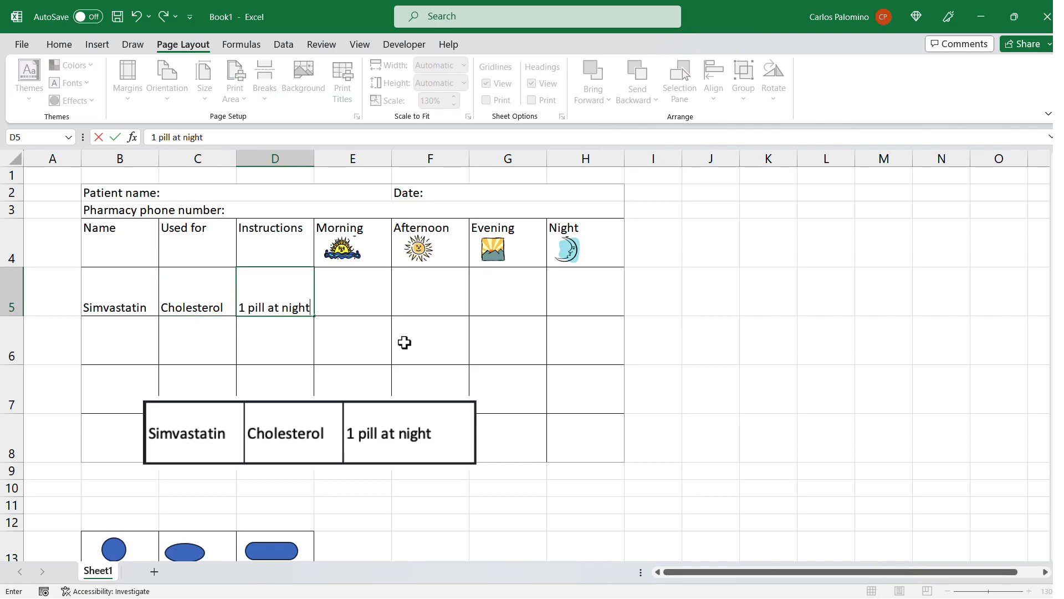
{"action": "type", "text": " pill at night"}
{"action": "key", "text": "Tab"}
Paste the circle shape into Night cell H5 and centre it in the cell.
{"action": "left_click", "coordinate": [571, 294]}
{"action": "key", "text": "ctrl+v"}
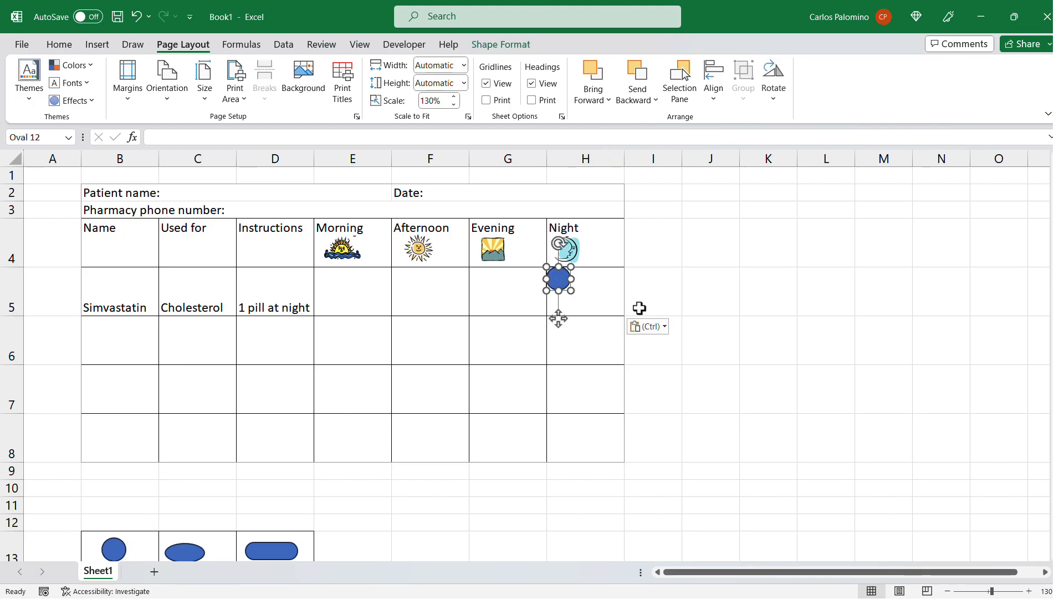
{"action": "left_click_drag", "start_coordinate": [558, 318], "coordinate": [581, 330]}
Enter Insulin, Diabetes and the three-line instructions "2 capsules / 1 in the morning / 1 in the evening" in B6:D6, heightening row 6 to fit.
{"action": "left_click", "coordinate": [105, 334]}
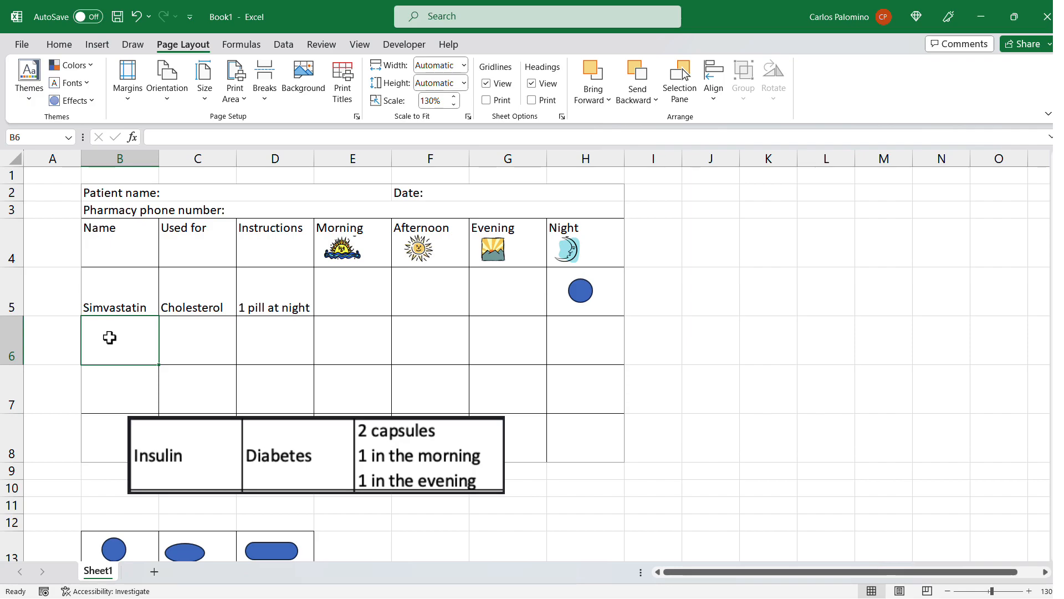
{"action": "type", "text": "Insulin"}
{"action": "key", "text": "Tab"}
{"action": "type", "text": "D"}
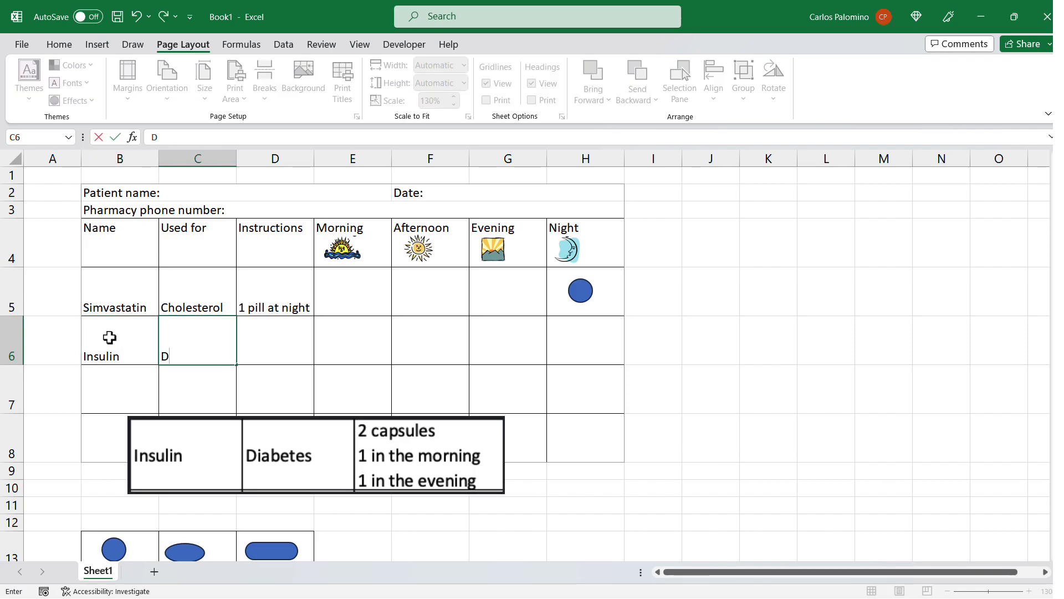
{"action": "type", "text": "iabetes"}
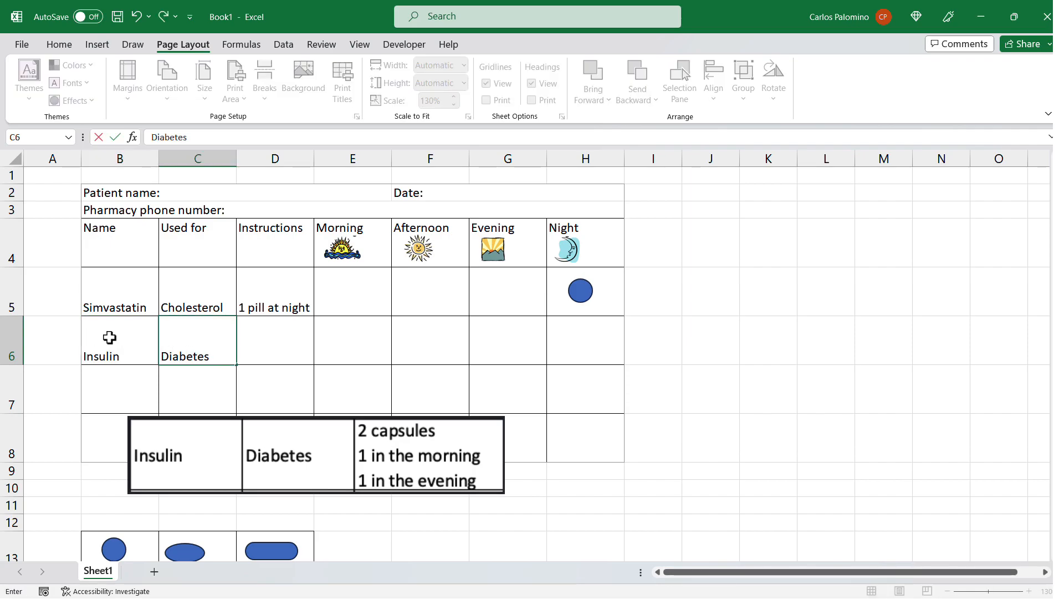
{"action": "key", "text": "Tab"}
{"action": "type", "text": "2 capsules"}
{"action": "key", "text": "alt+Return"}
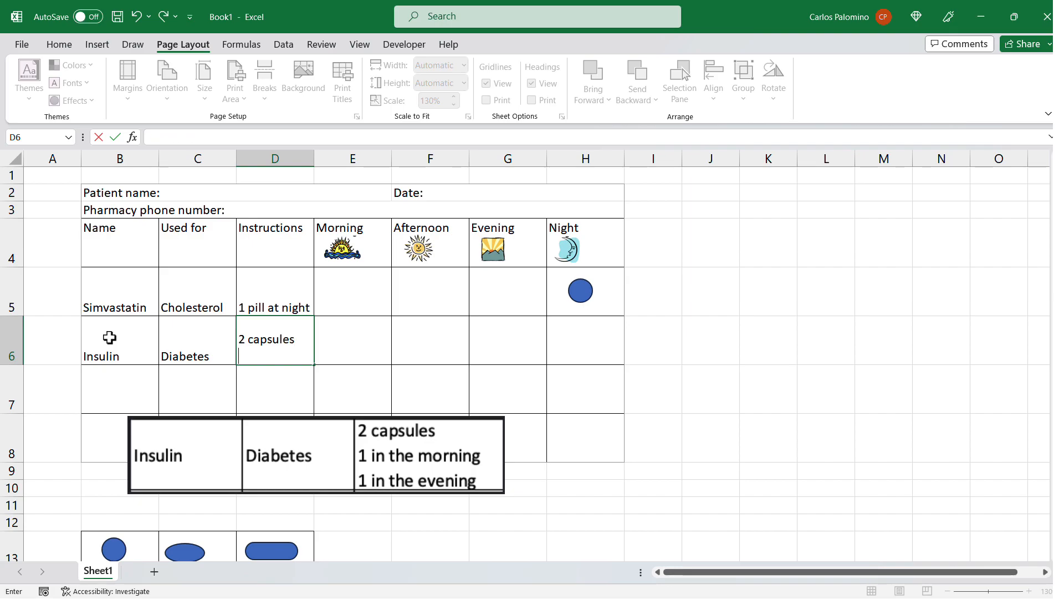
{"action": "type", "text": "1 in the morning"}
{"action": "key", "text": "alt+Return"}
{"action": "type", "text": "1 in the evening"}
{"action": "left_click_drag", "start_coordinate": [12, 364], "coordinate": [28, 399]}
Copy the capsule shape from D13 into Morning cell E6 and Evening cell G6, centring each copy.
{"action": "scroll", "coordinate": [273, 480], "scroll_direction": "down", "scroll_amount": 2}
{"action": "left_click", "coordinate": [273, 480]}
{"action": "key", "text": "ctrl+c"}
{"action": "scroll", "coordinate": [316, 449], "scroll_direction": "up", "scroll_amount": 2}
{"action": "left_click", "coordinate": [368, 359]}
{"action": "key", "text": "ctrl+v"}
{"action": "left_click_drag", "start_coordinate": [343, 333], "coordinate": [359, 365]}
{"action": "left_click", "coordinate": [510, 357]}
{"action": "key", "text": "ctrl+v"}
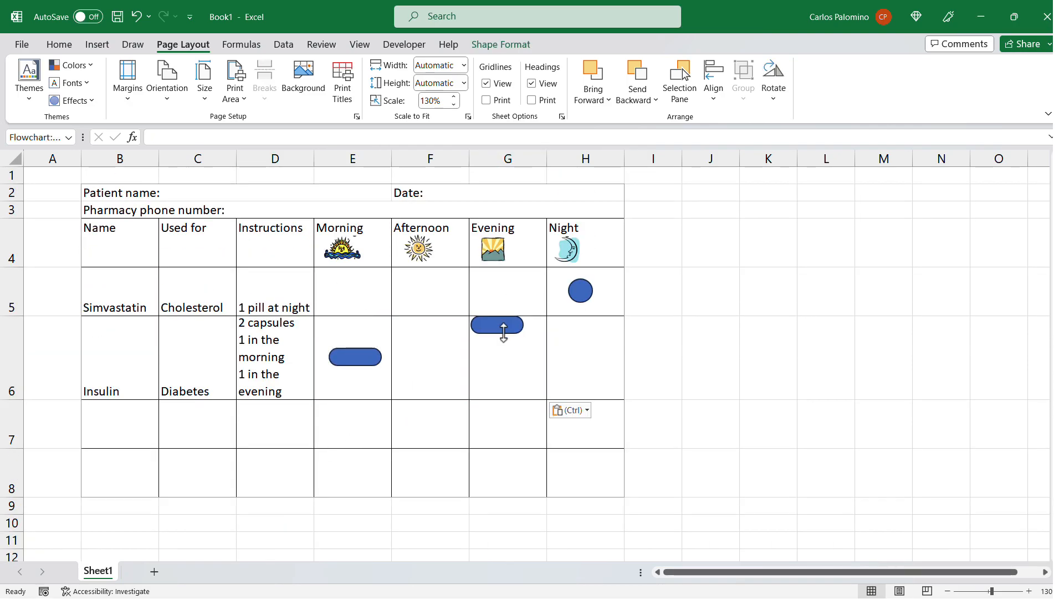
{"action": "left_click_drag", "start_coordinate": [501, 326], "coordinate": [508, 357]}
{"action": "left_click", "coordinate": [513, 411]}
Set the medication table B2:H8 as the print area.
{"action": "left_click_drag", "start_coordinate": [124, 192], "coordinate": [327, 482]}
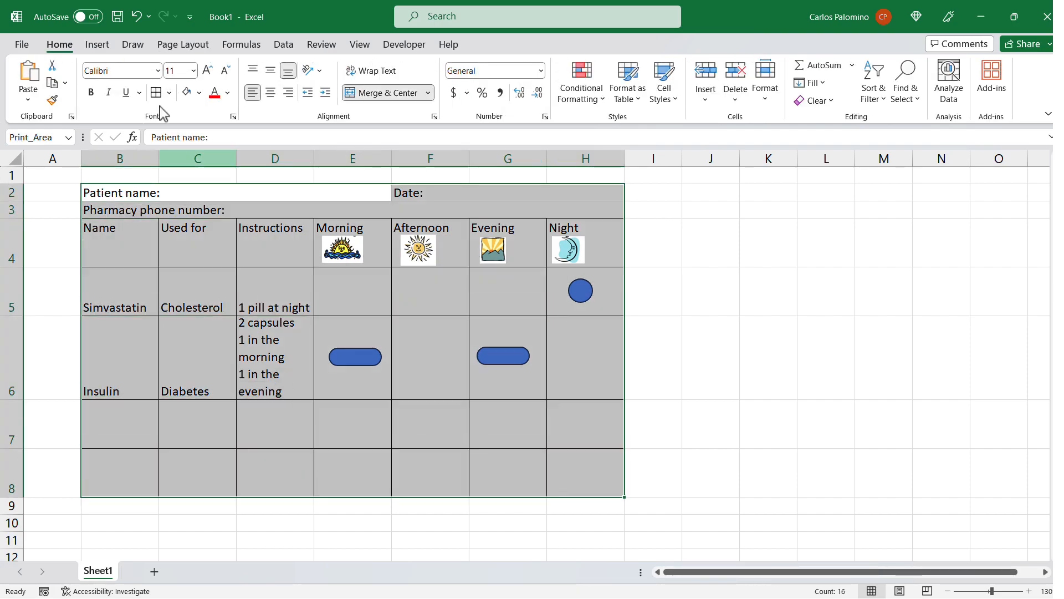
{"action": "left_click", "coordinate": [162, 49]}
{"action": "left_click", "coordinate": [238, 106]}
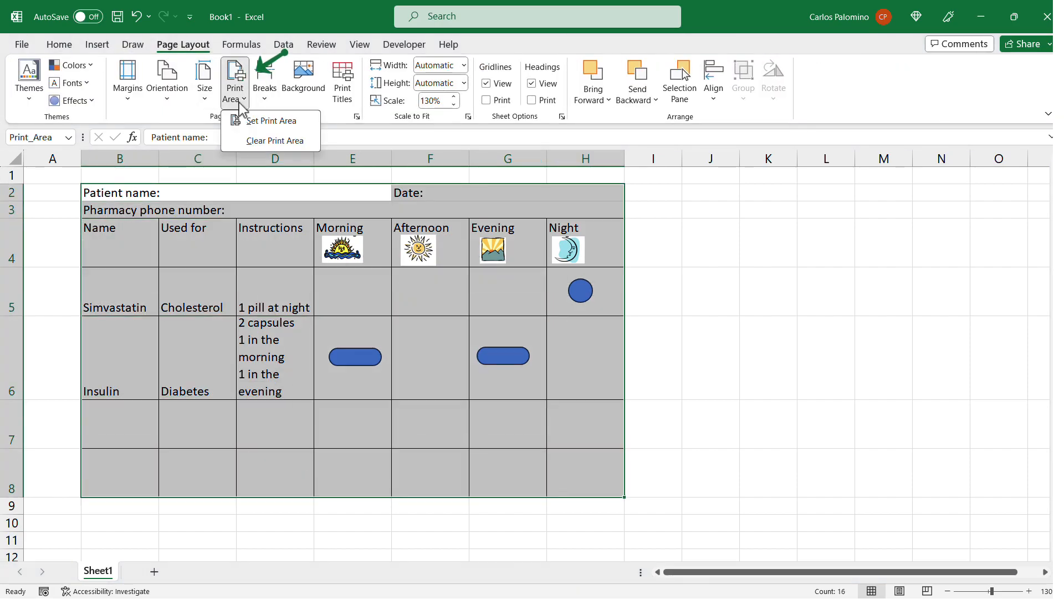
{"action": "left_click", "coordinate": [274, 140]}
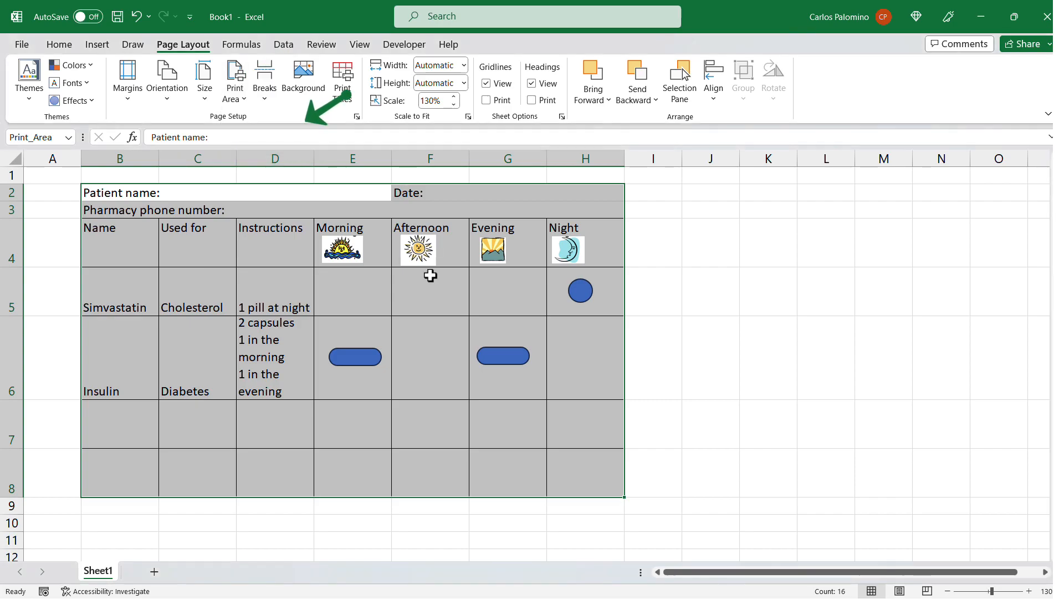
{"action": "left_click", "coordinate": [440, 356]}
{"action": "left_click", "coordinate": [299, 329]}
Open the worksheet's print settings and set Landscape Orientation.
{"action": "left_click", "coordinate": [25, 47]}
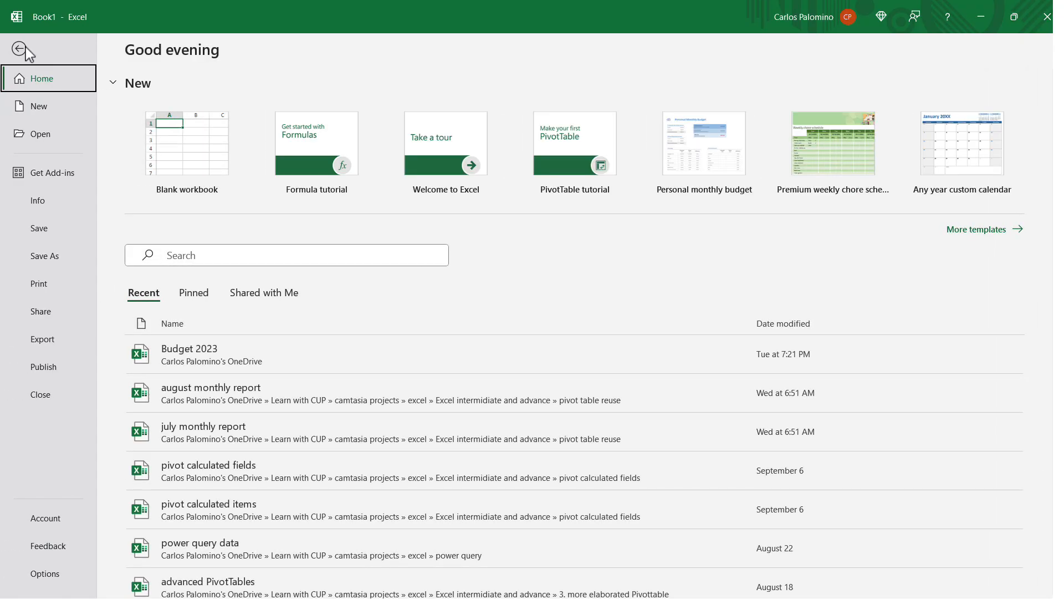
{"action": "left_click", "coordinate": [57, 284]}
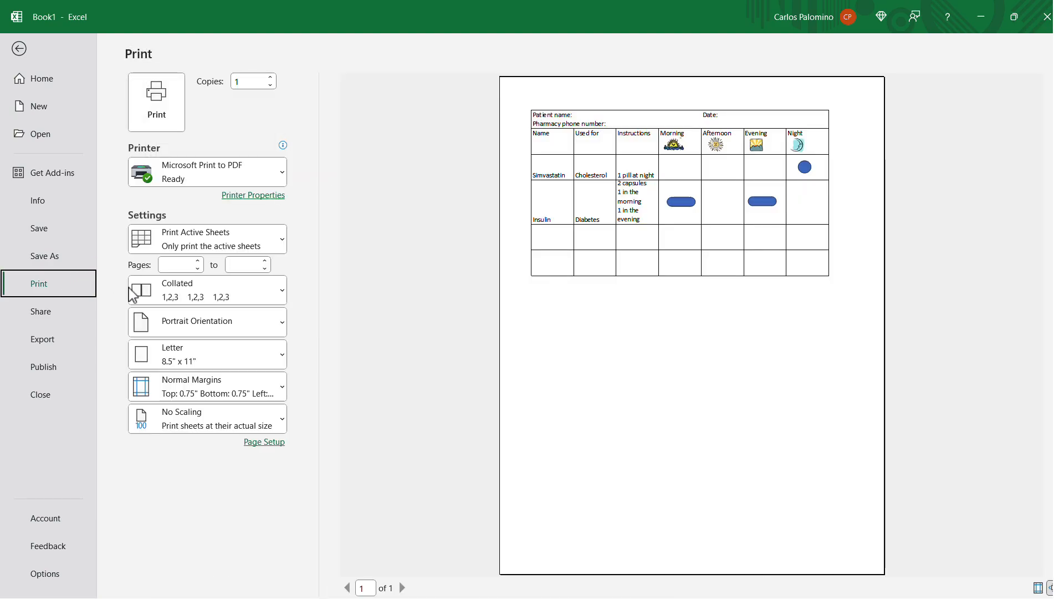
{"action": "left_click", "coordinate": [259, 322]}
{"action": "left_click", "coordinate": [189, 390]}
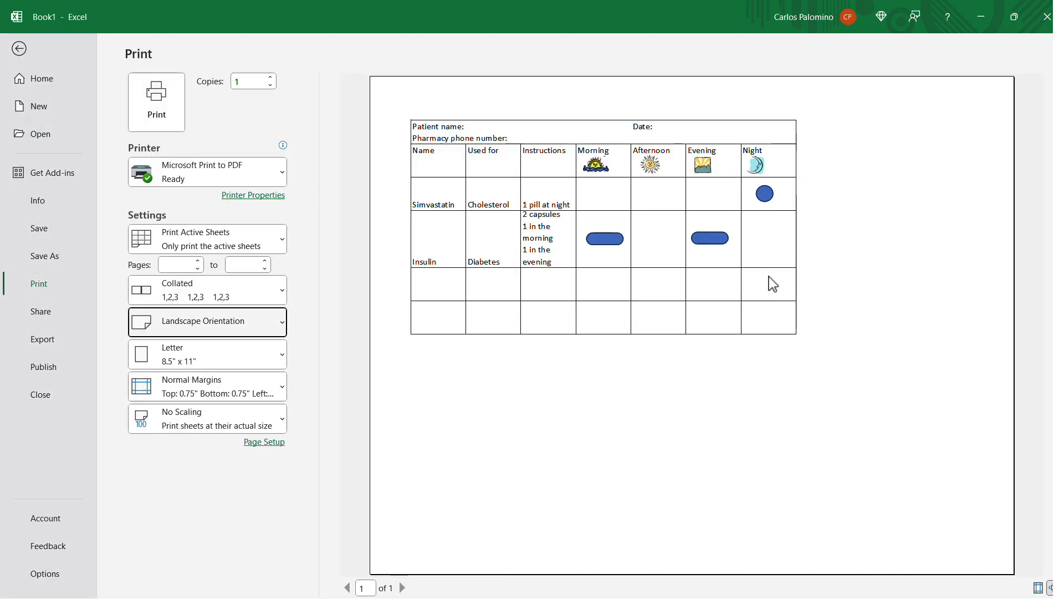
Set the print scaling to 130% of normal size in the page setup and return to the worksheet.
{"action": "left_click", "coordinate": [259, 443]}
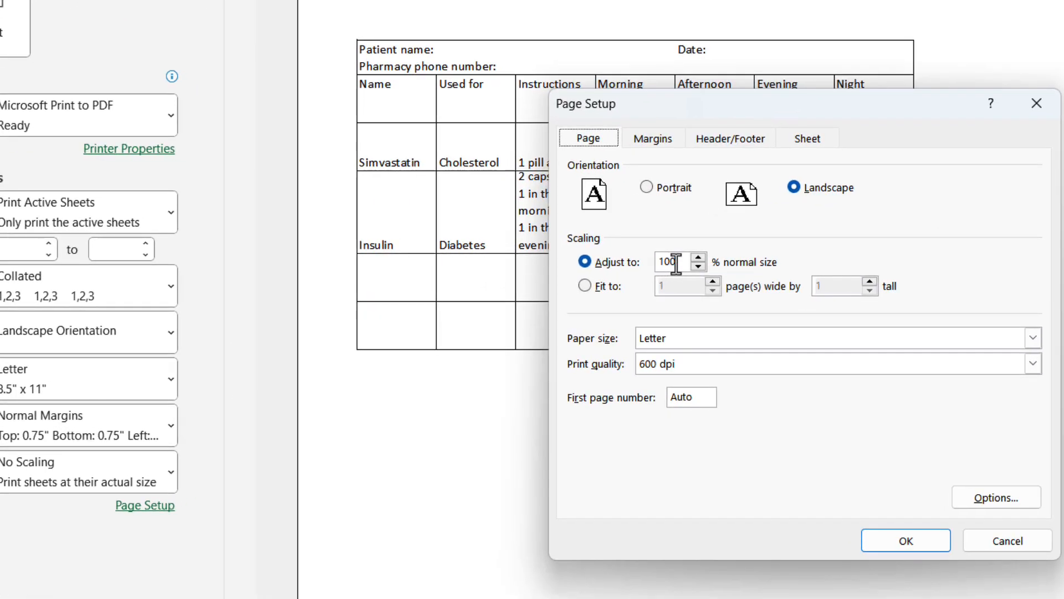
{"action": "double_click", "coordinate": [676, 263]}
{"action": "type", "text": "130"}
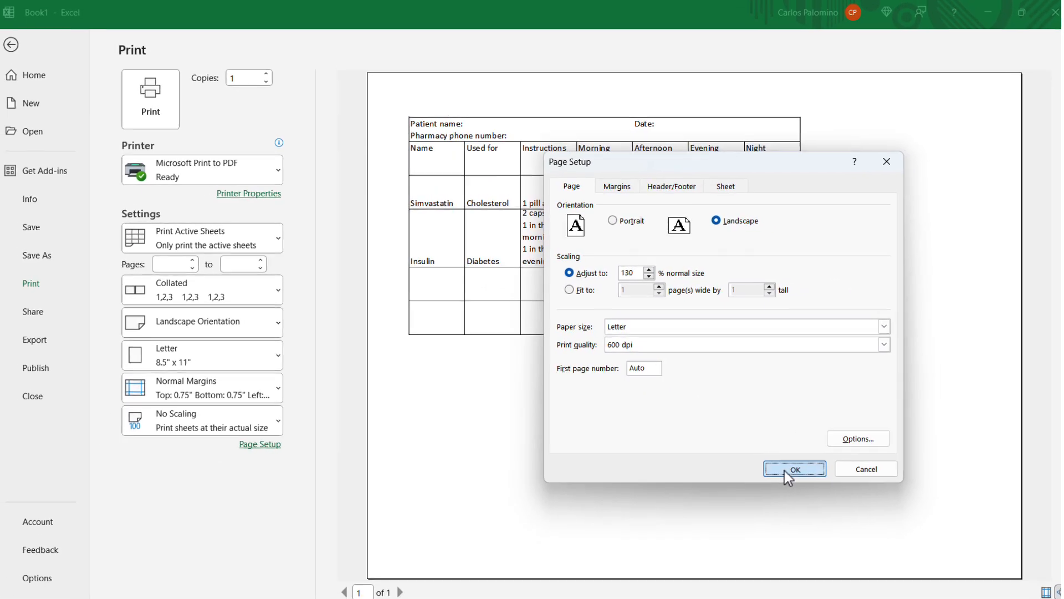
{"action": "left_click", "coordinate": [882, 541]}
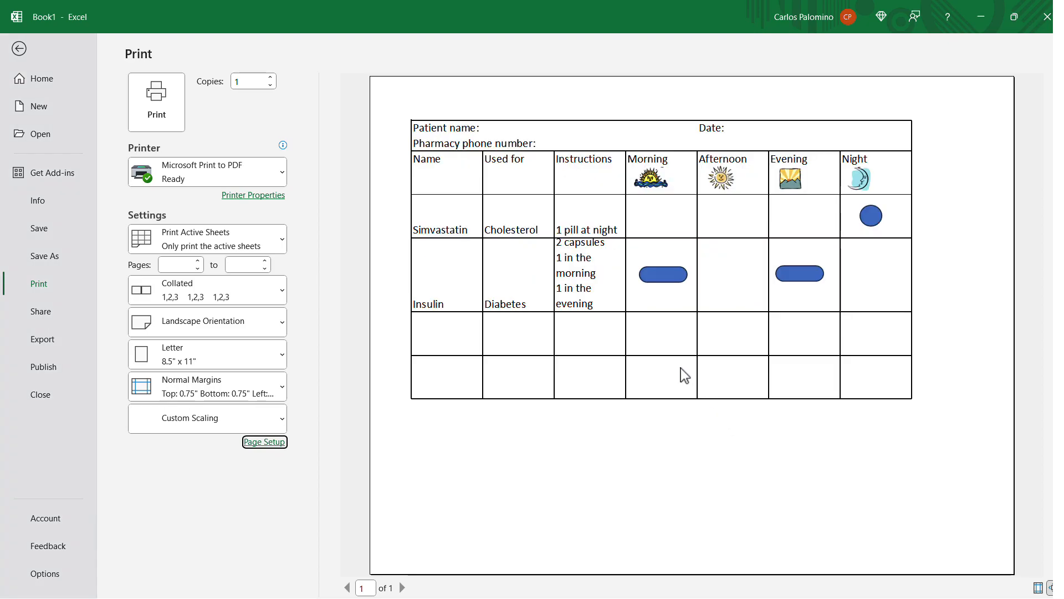
{"action": "left_click", "coordinate": [20, 49]}
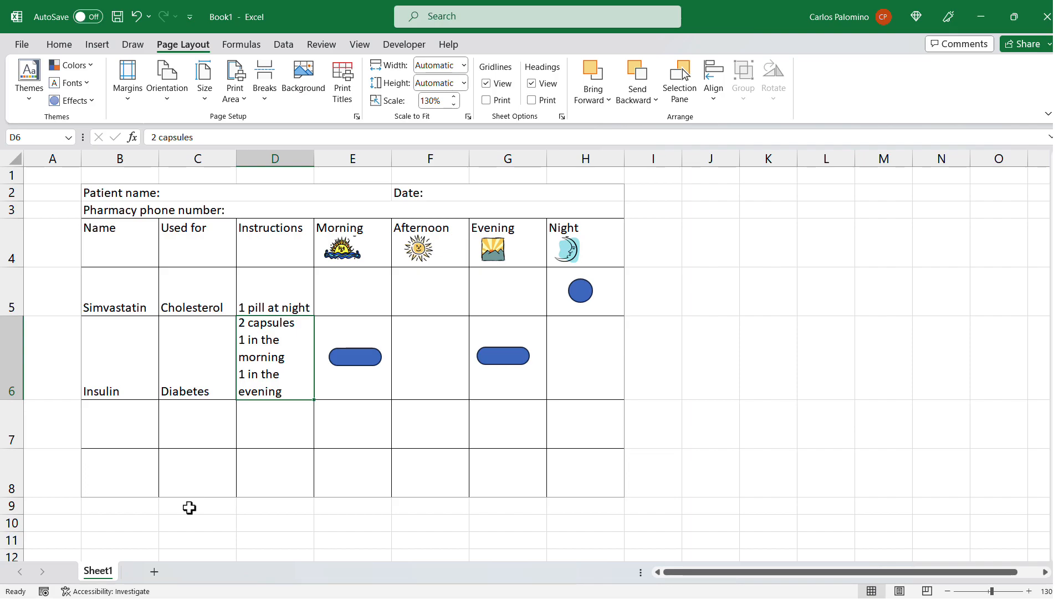
Create a copy of Sheet1 within Book1, placing it at the end of the workbook.
{"action": "right_click", "coordinate": [99, 577]}
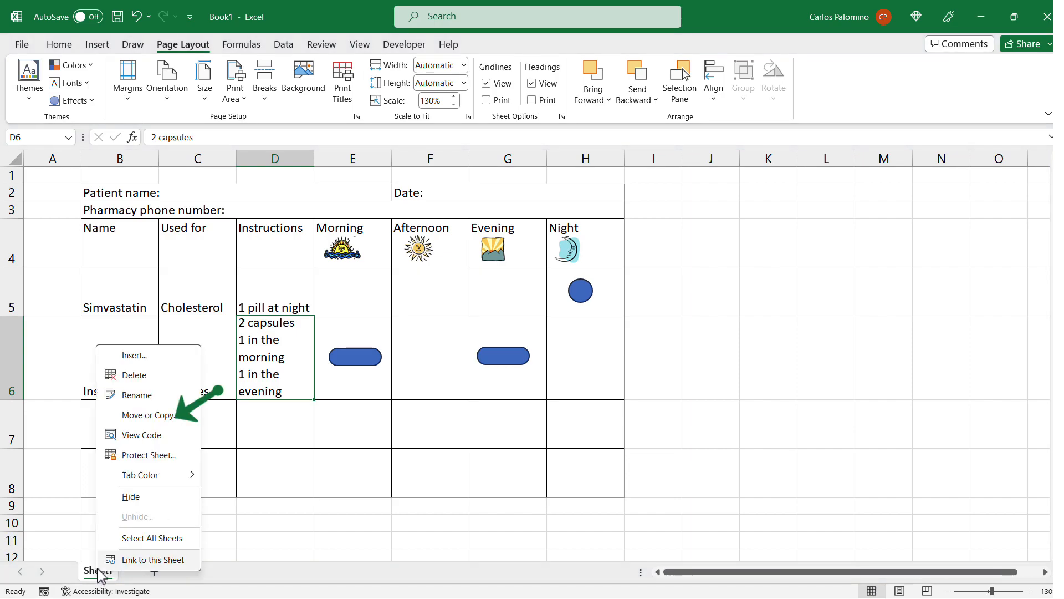
{"action": "left_click", "coordinate": [168, 418]}
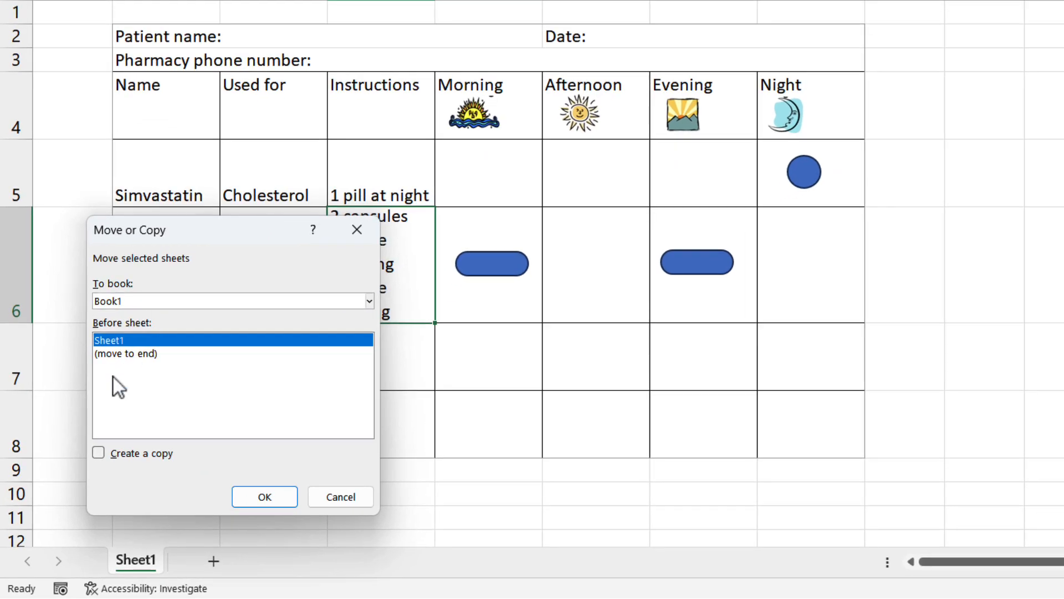
{"action": "left_click", "coordinate": [97, 441]}
{"action": "left_click", "coordinate": [109, 484]}
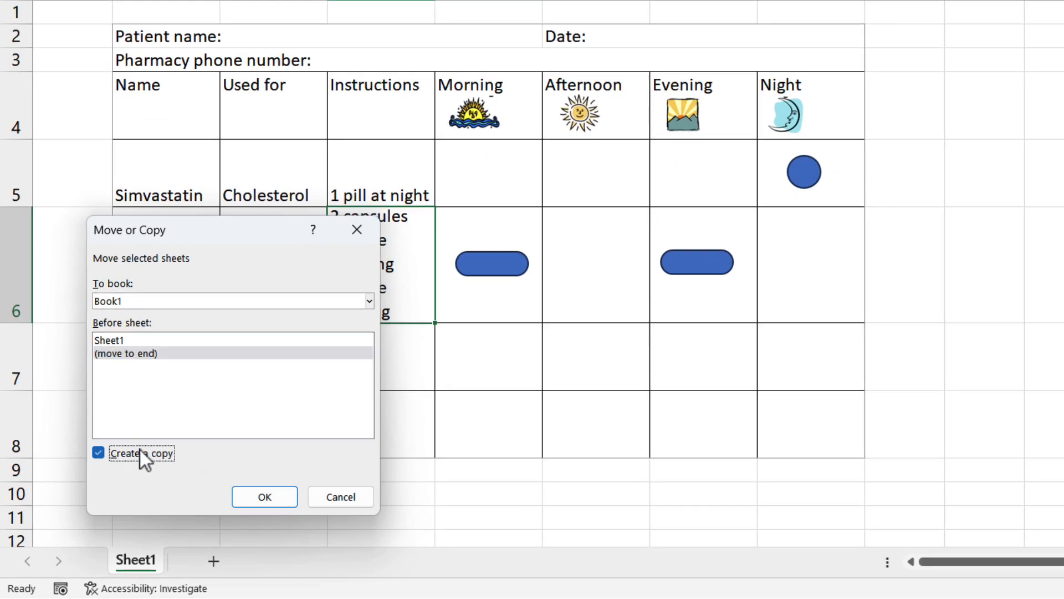
{"action": "left_click", "coordinate": [264, 497]}
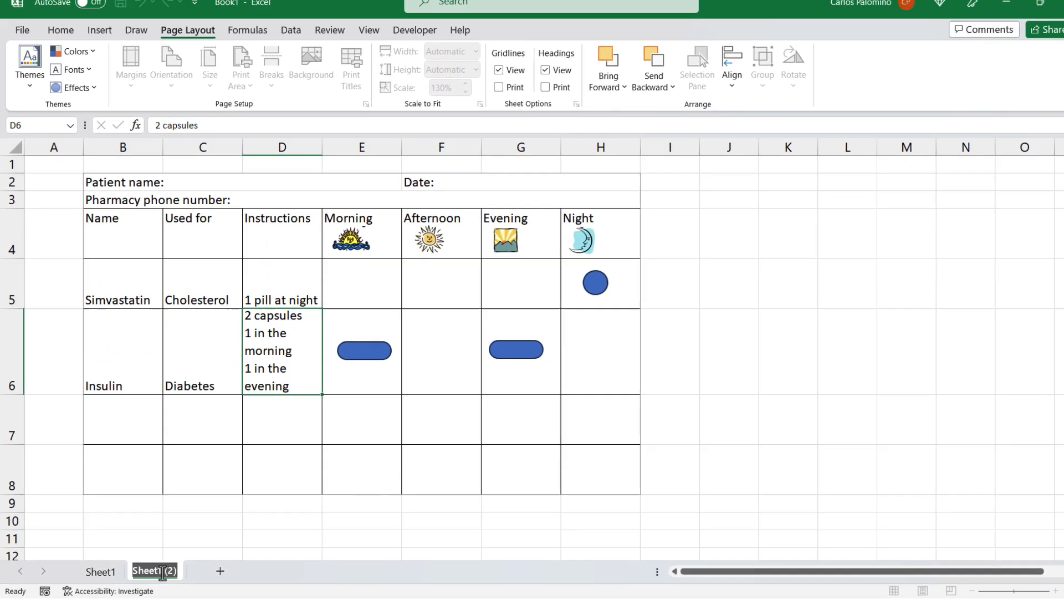
Rename the copied worksheet as "new patient".
{"action": "double_click", "coordinate": [218, 563]}
{"action": "type", "text": "new patie"}
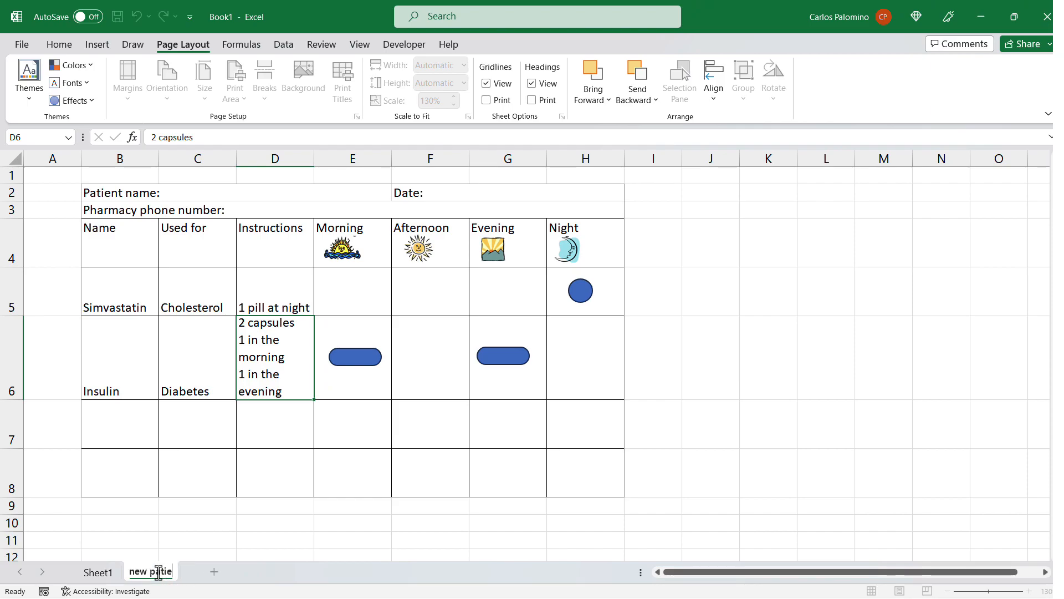
{"action": "type", "text": "nt"}
{"action": "key", "text": "Return"}
Create a copy of the "new patient" worksheet and place it after the existing sheets.
{"action": "right_click", "coordinate": [173, 574]}
{"action": "left_click", "coordinate": [237, 416]}
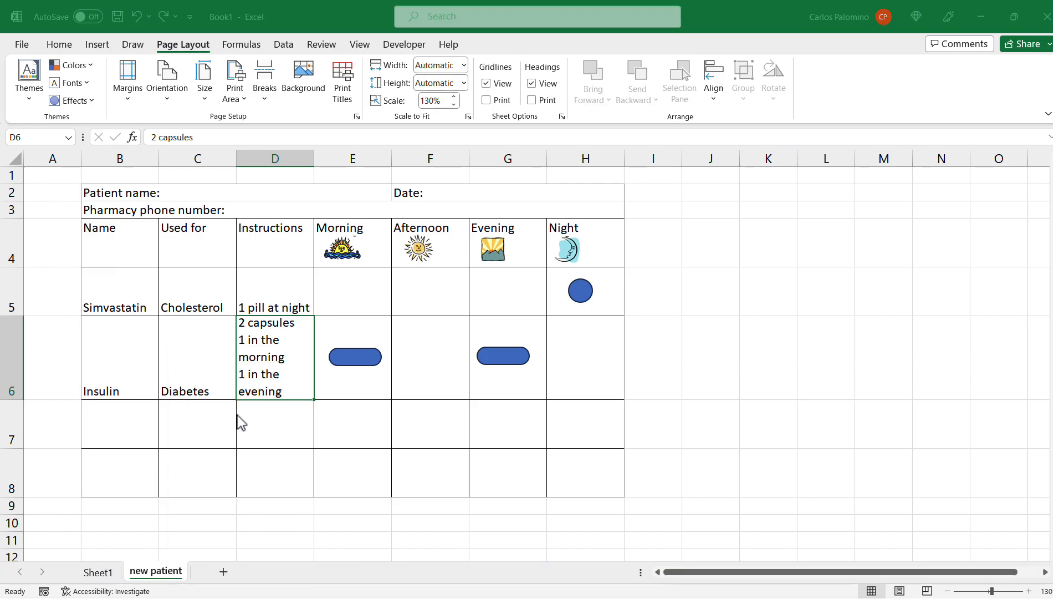
{"action": "left_click", "coordinate": [166, 428]}
{"action": "left_click", "coordinate": [165, 489]}
{"action": "left_click", "coordinate": [250, 520]}
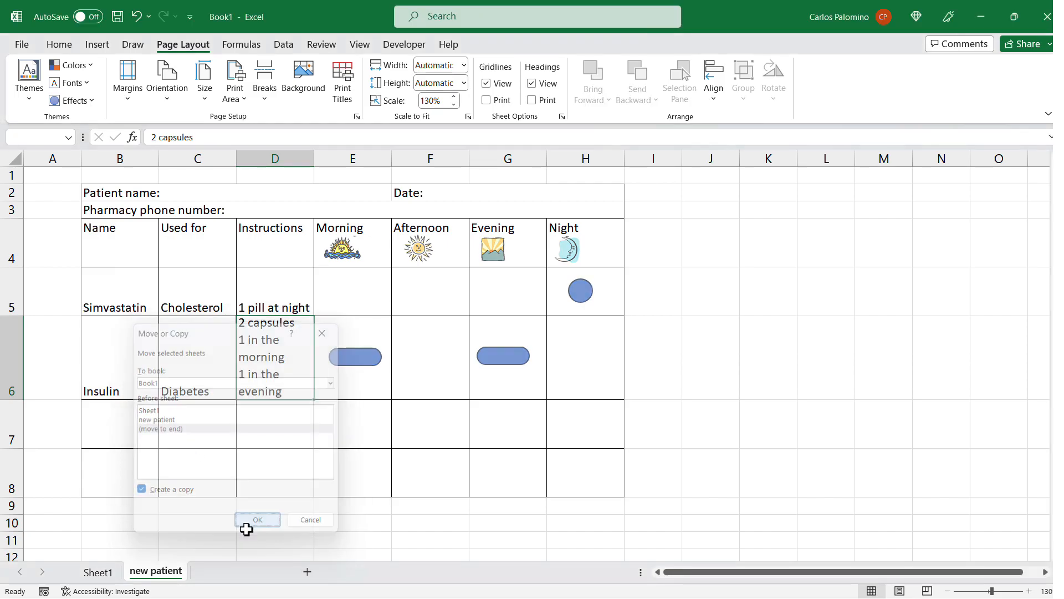